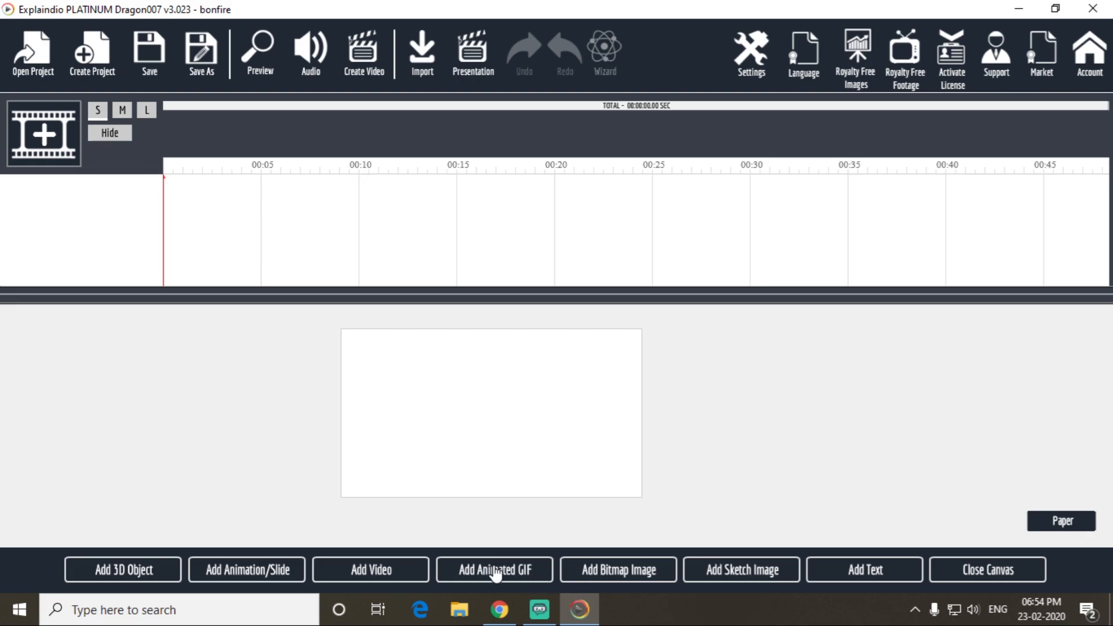
- Add the animated GIF boyms from the Desktop folder "Explaindio video tut" to the canvas
click(495, 567)
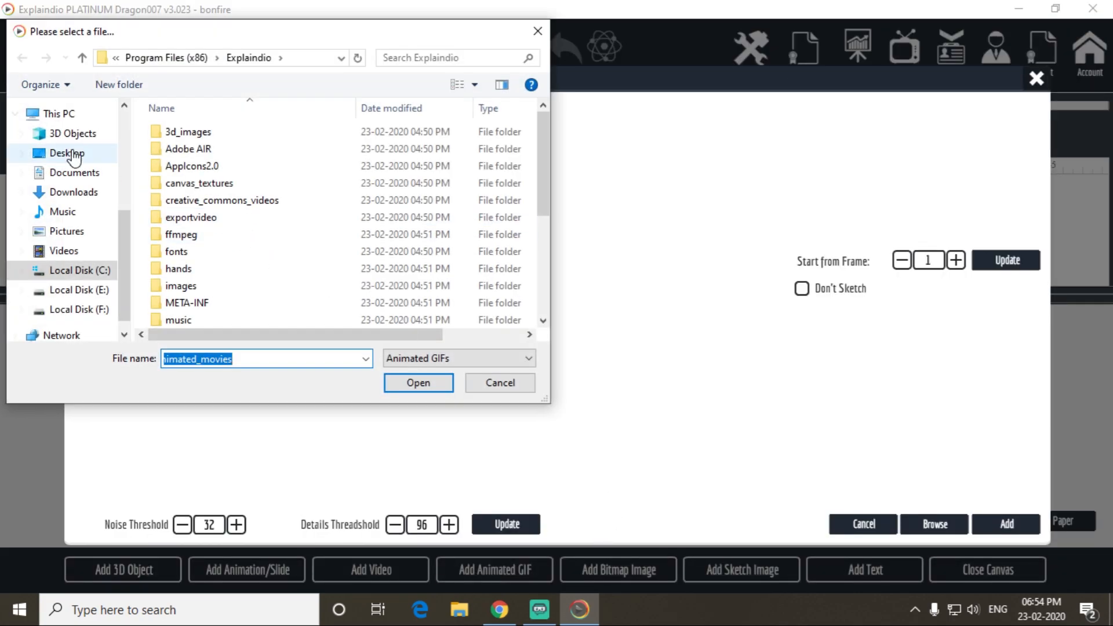
click(67, 152)
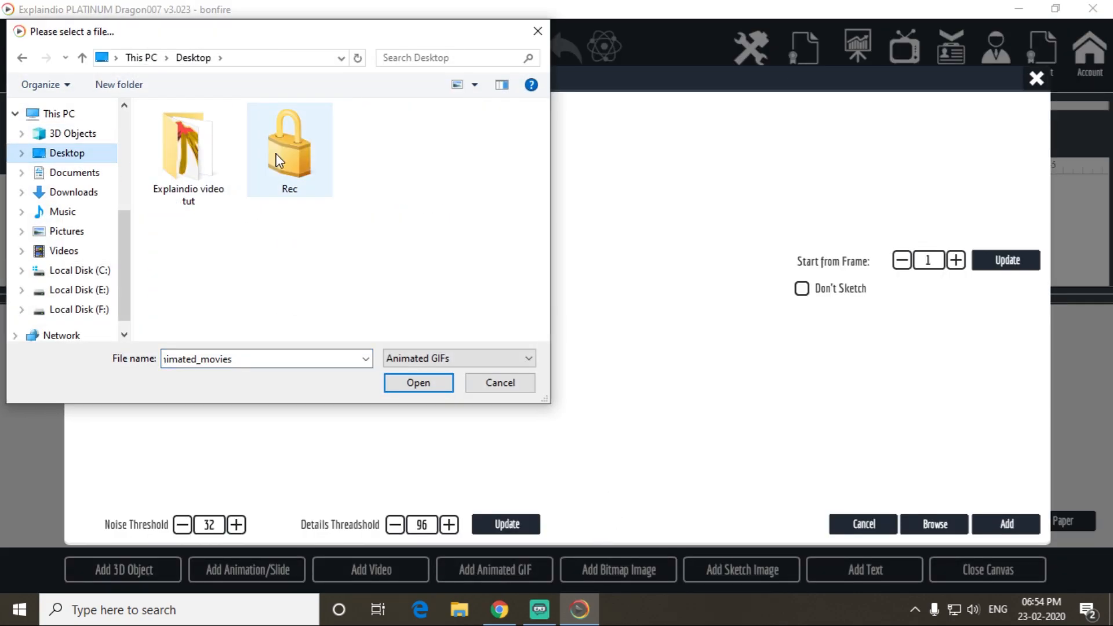
double_click(186, 172)
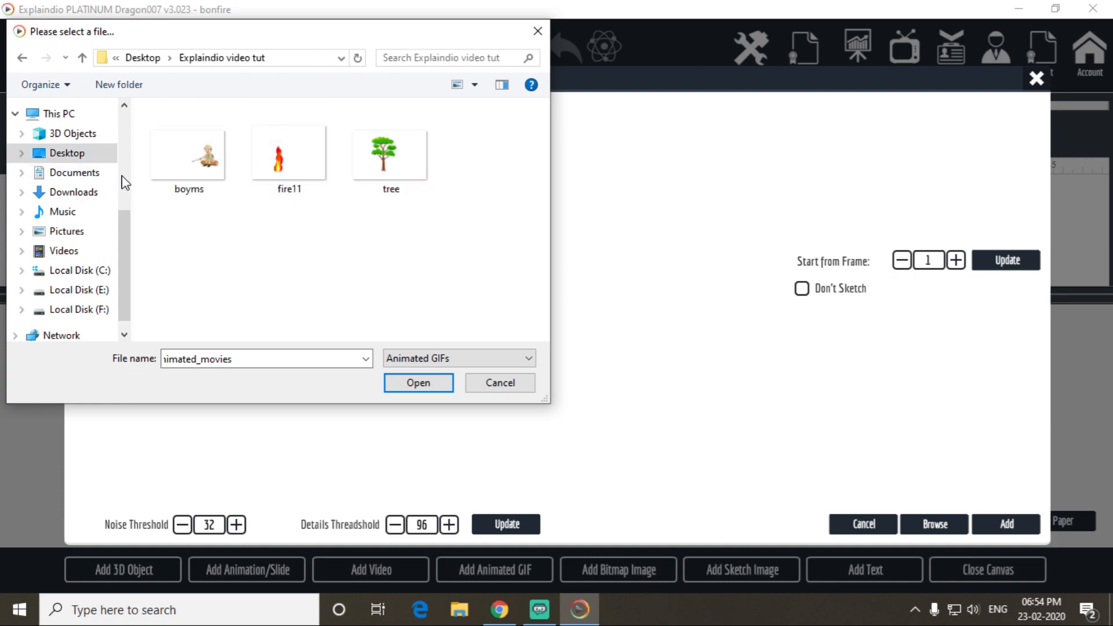
click(184, 169)
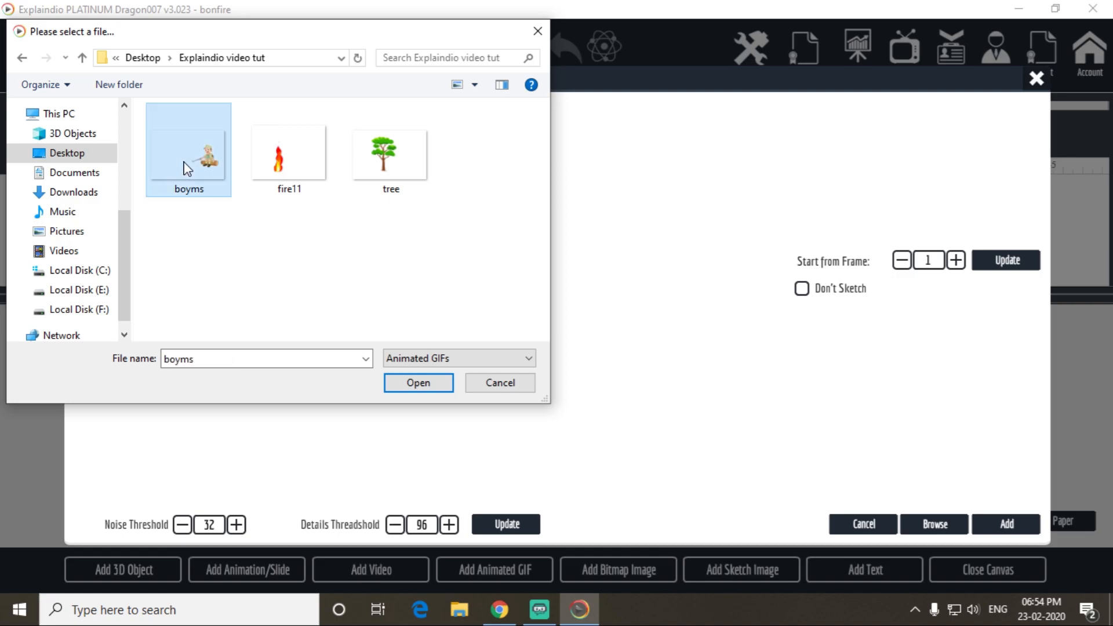
click(416, 384)
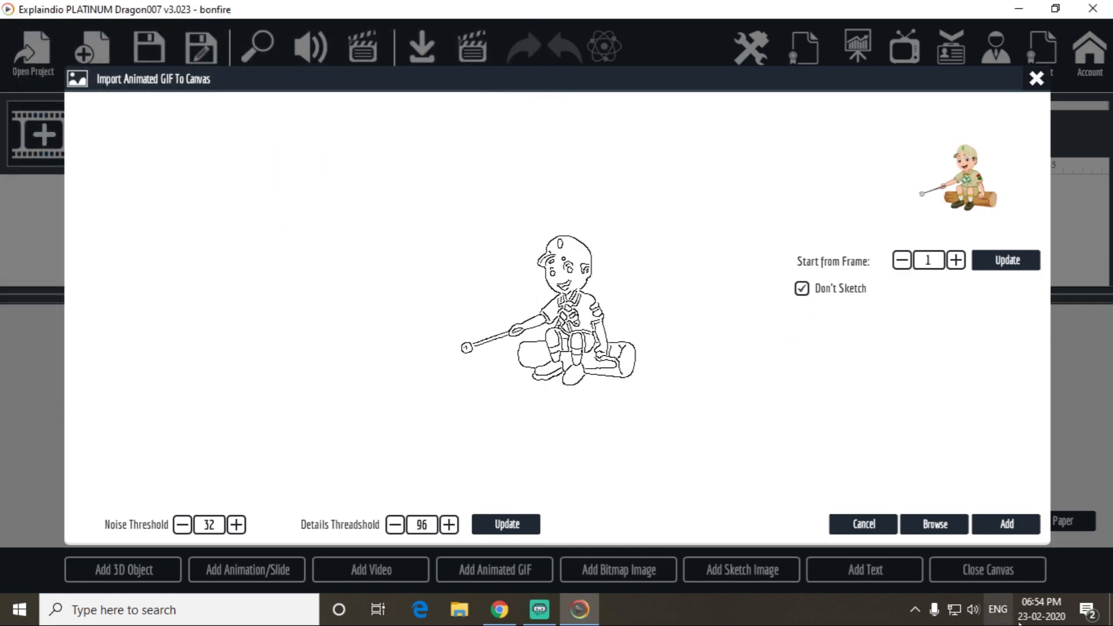
click(1008, 525)
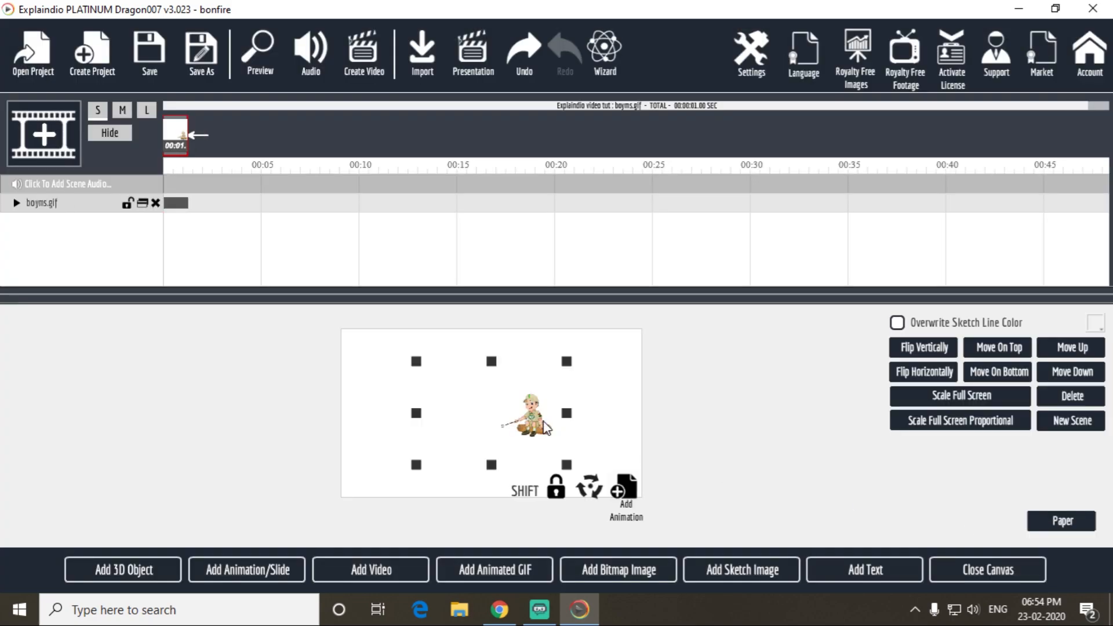
- Enlarge the boy GIF slightly in proportion and move it lower on the canvas
key(shift)
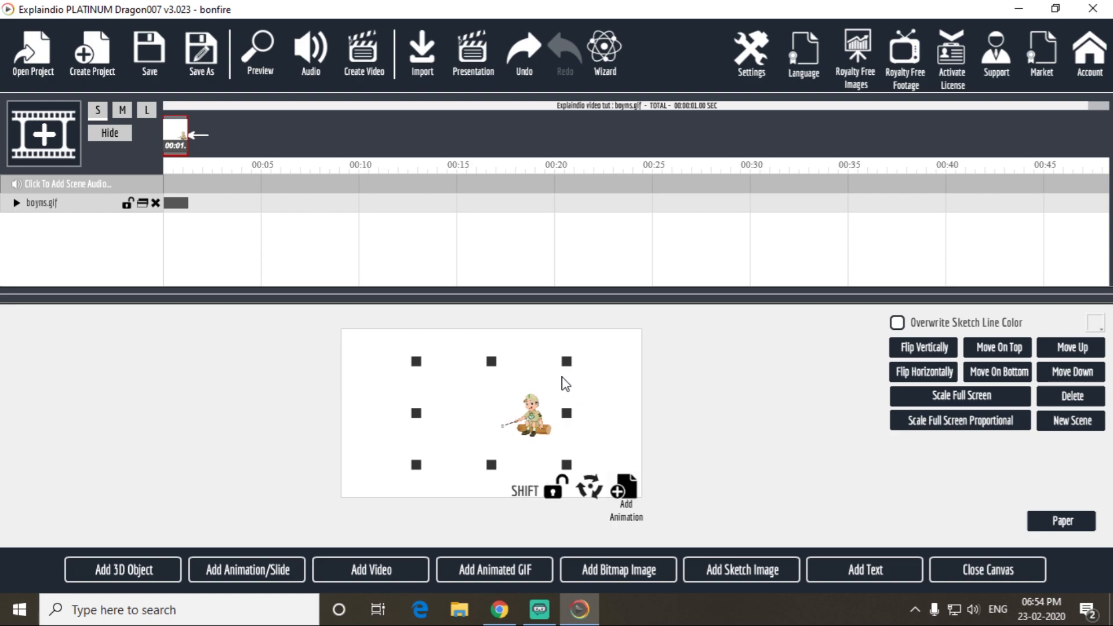
drag(571, 367, 603, 335)
drag(560, 413, 530, 438)
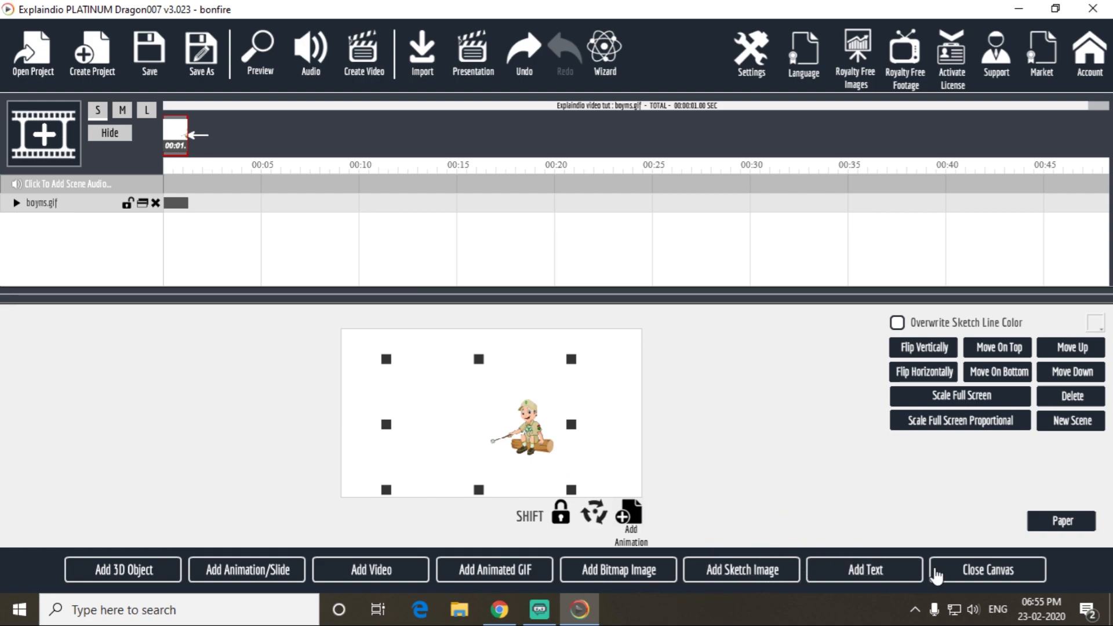
- Close the canvas, set boyms.gif to play for 120 frames, and preview the project
click(971, 574)
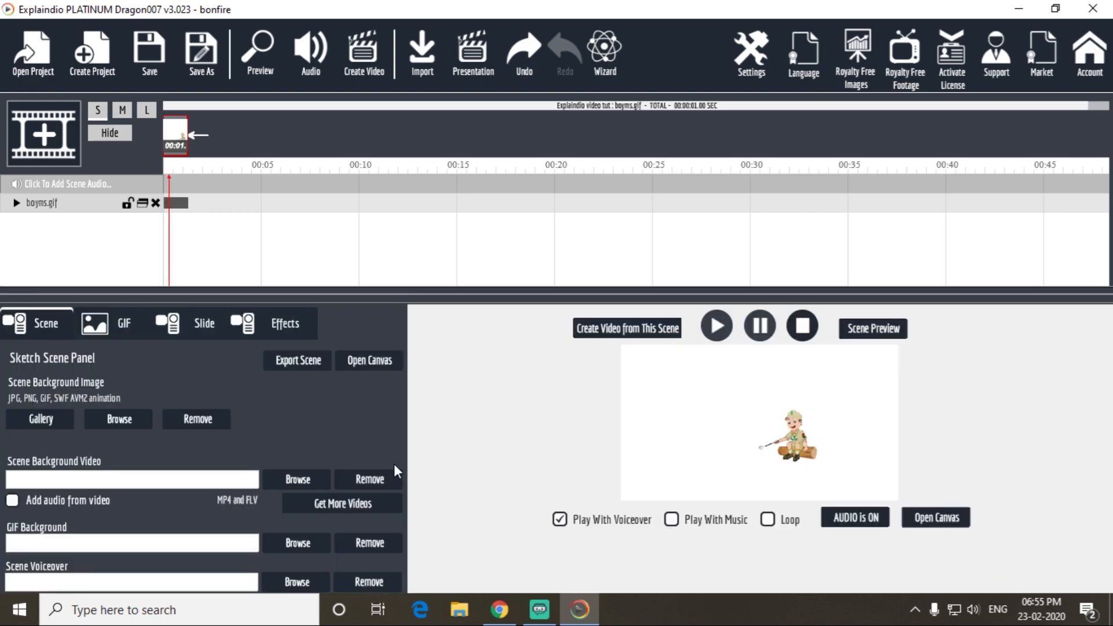
click(118, 336)
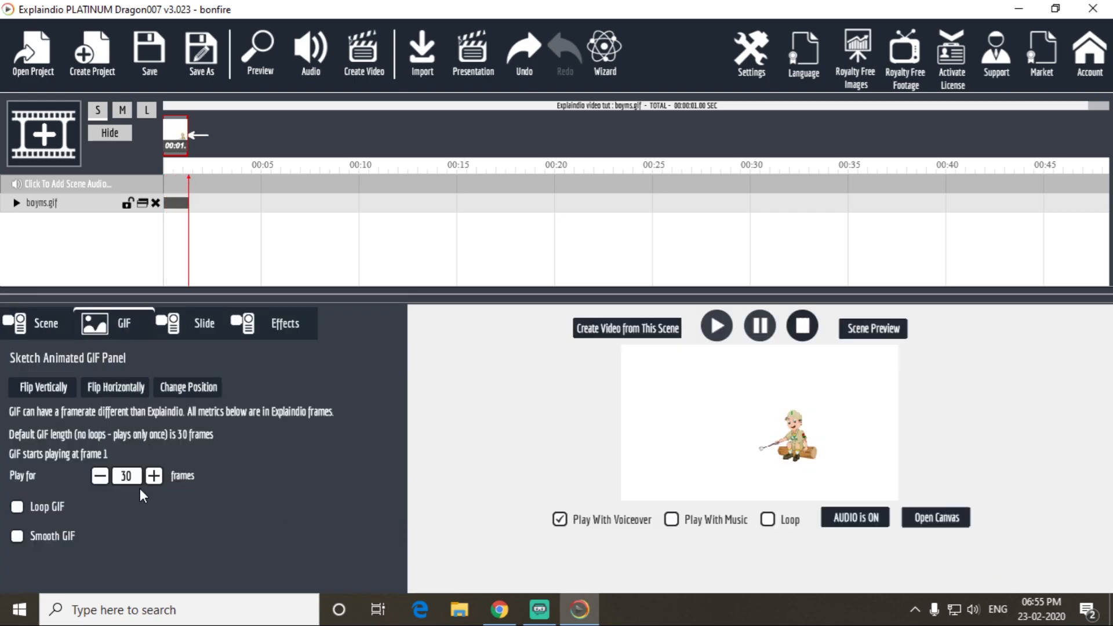
drag(154, 476, 153, 476)
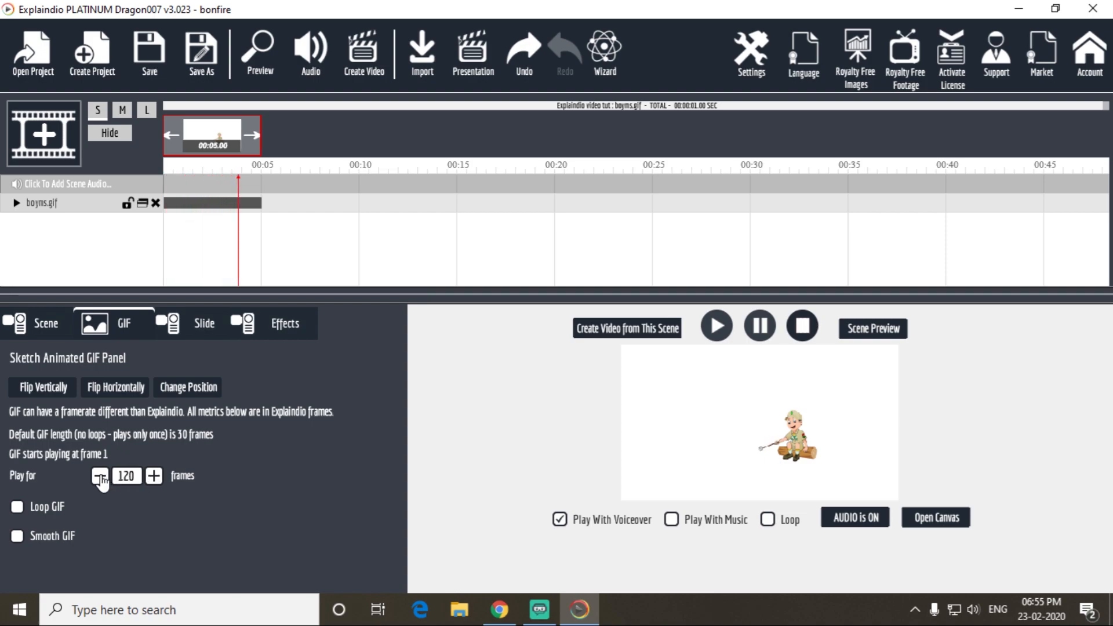
click(255, 58)
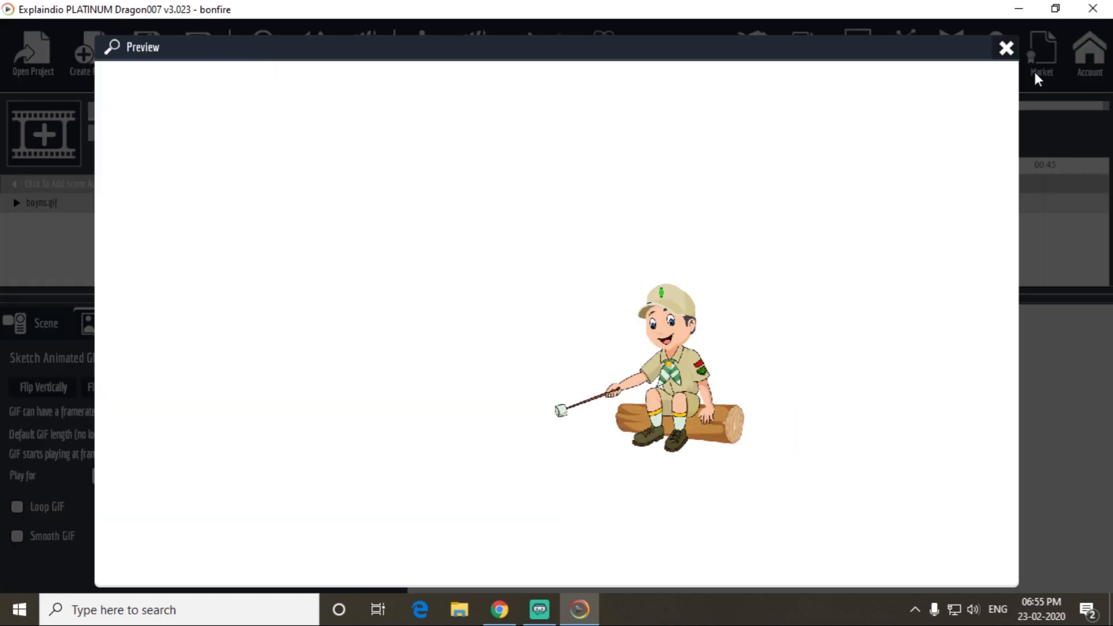
click(1007, 49)
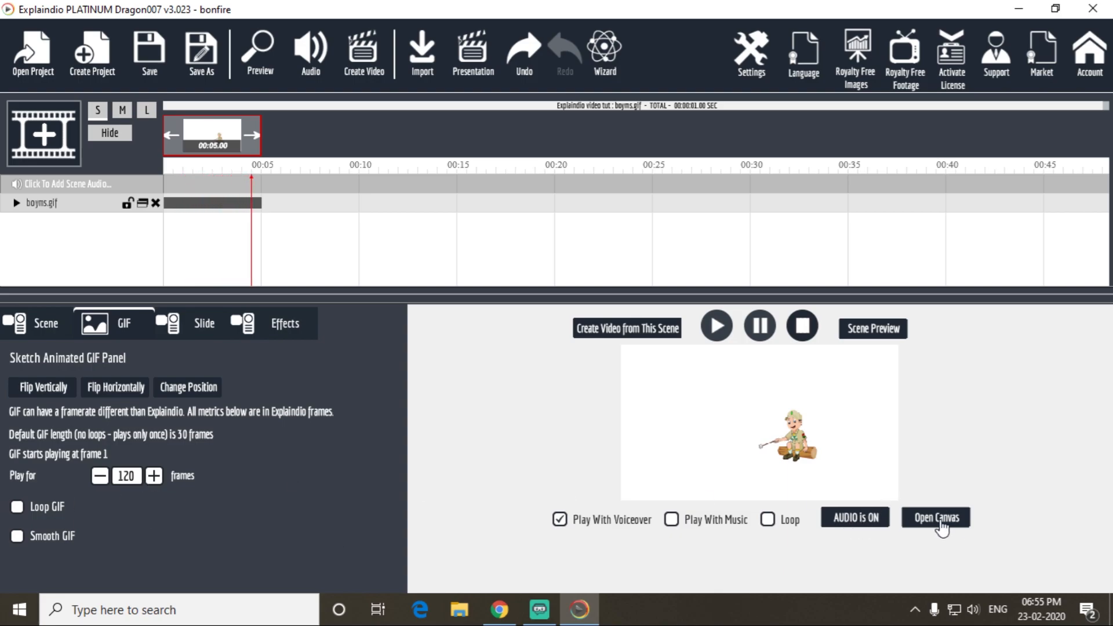
- Reopen the canvas and add the animated GIF fire11 from the "Explaindio video tut" folder
click(941, 524)
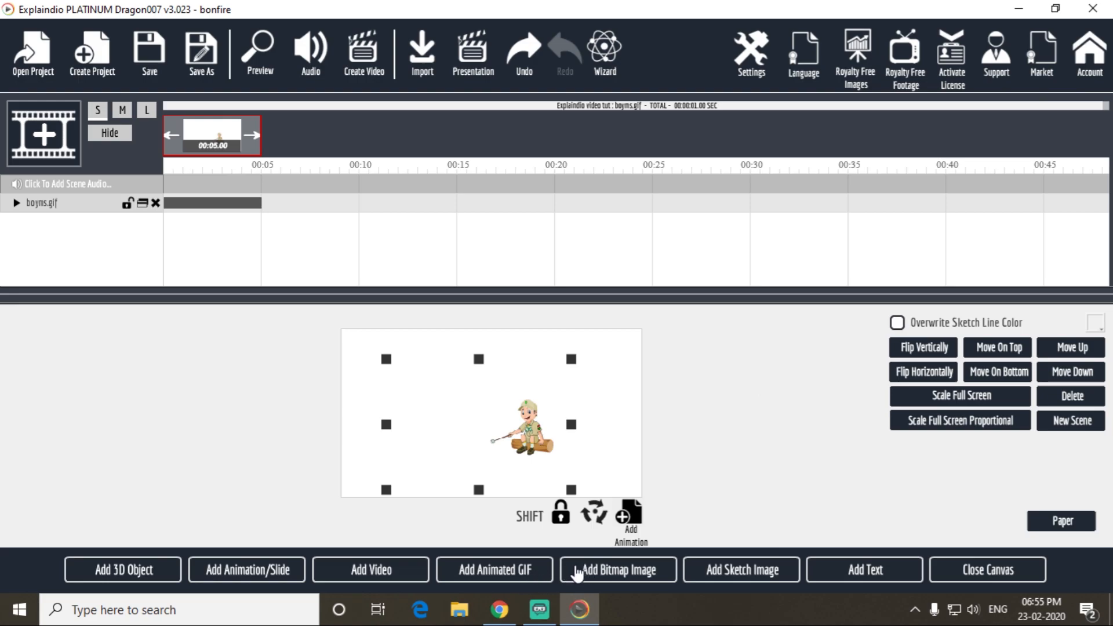
click(517, 574)
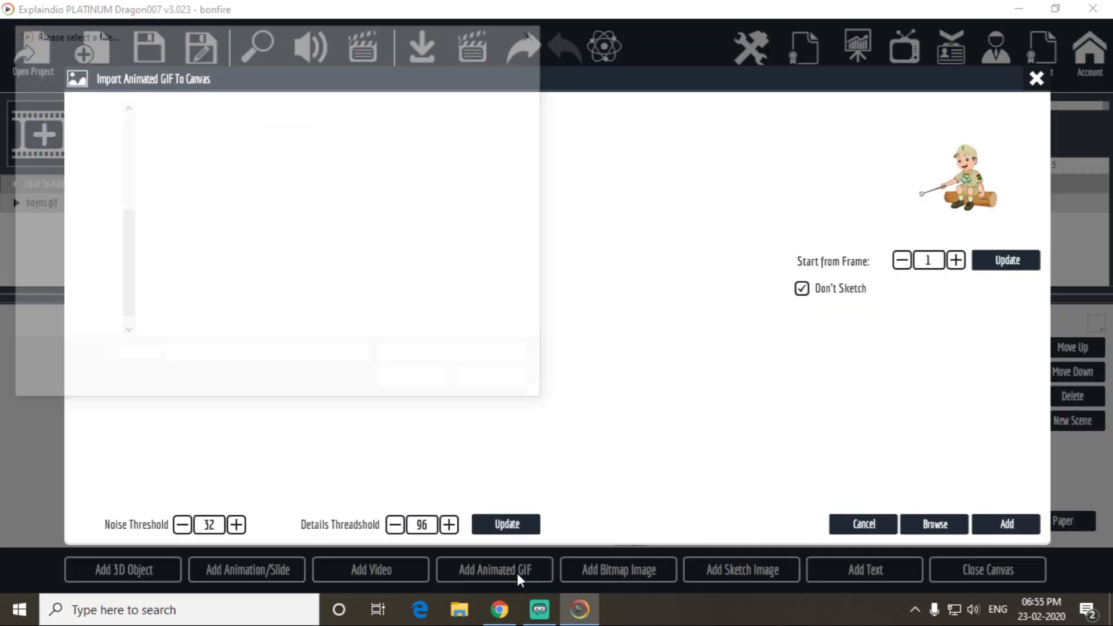
click(282, 163)
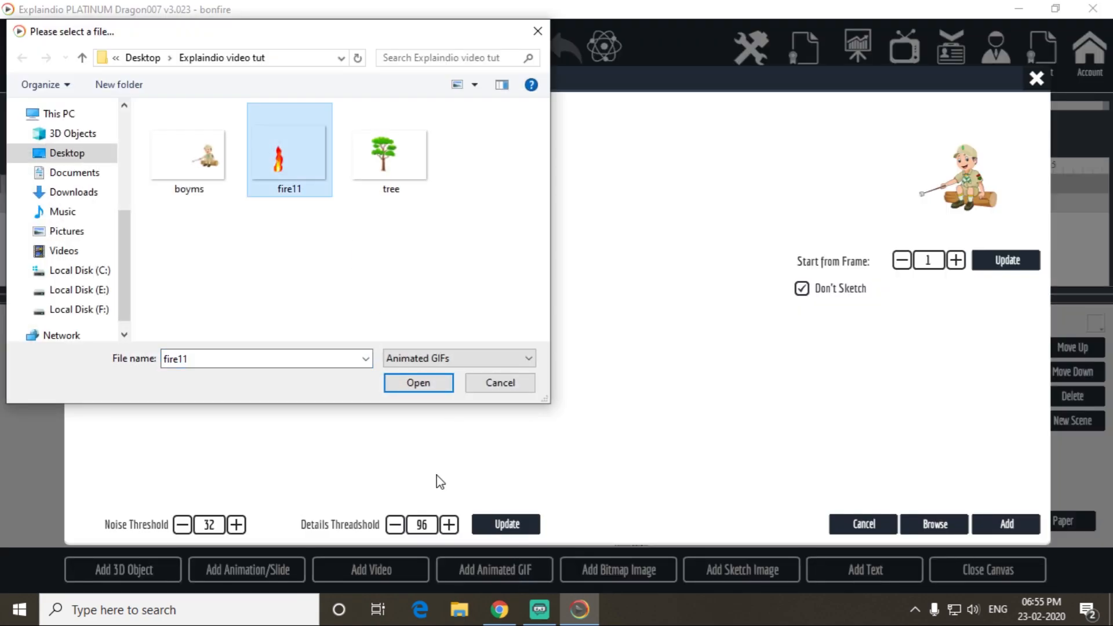
click(418, 384)
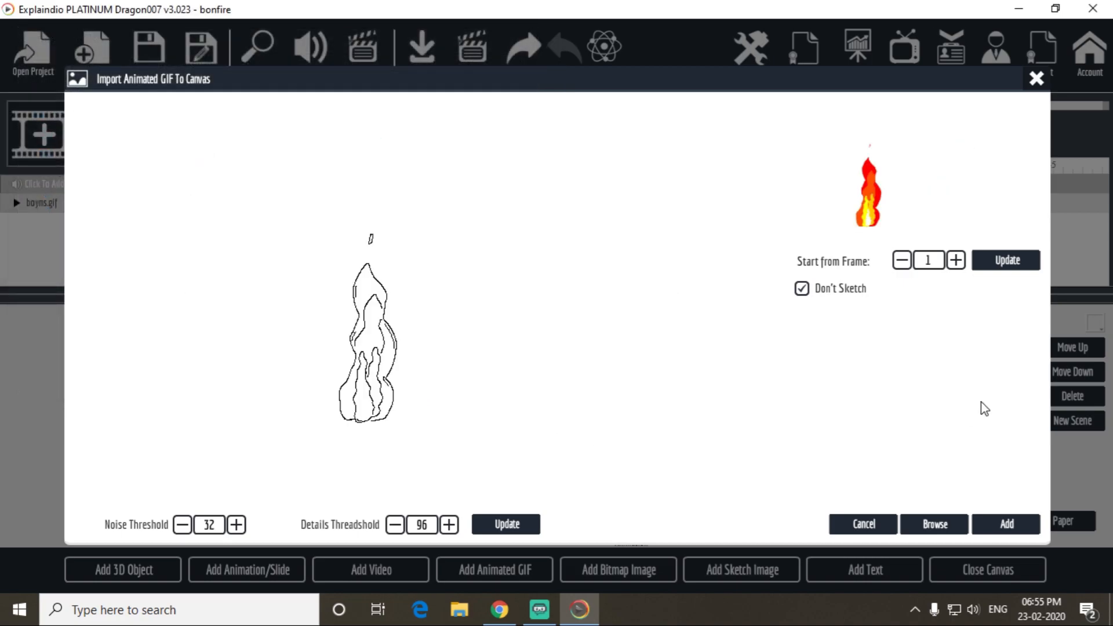
click(1007, 524)
- Close the canvas and extend the play length of fire11.gif to 119 frames
click(1009, 571)
click(154, 477)
click(154, 476)
click(153, 476)
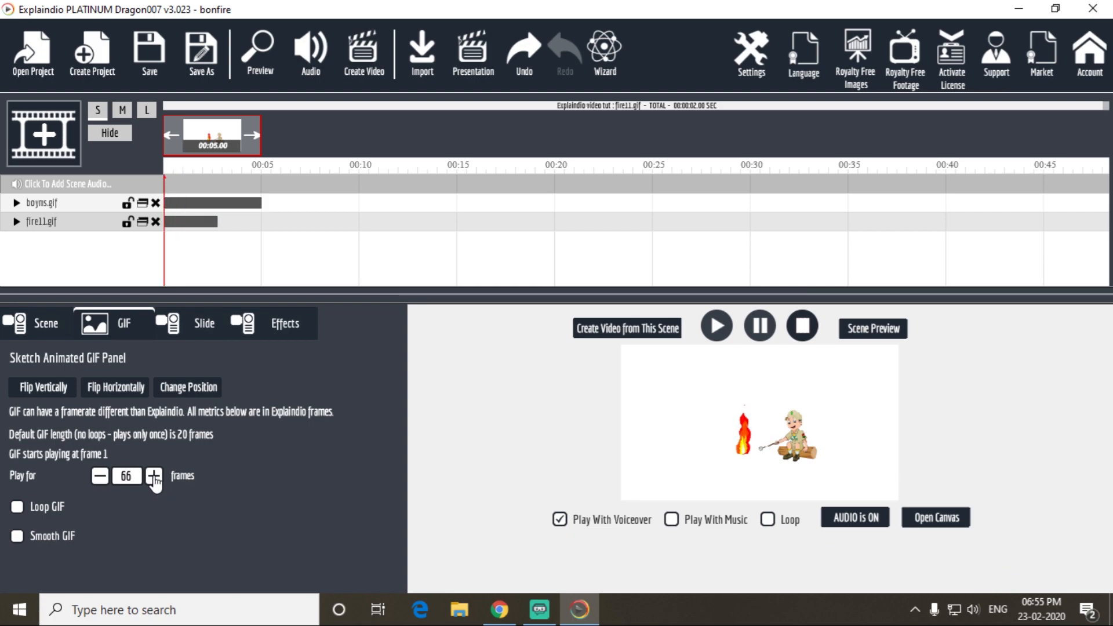
click(154, 477)
click(153, 476)
click(154, 477)
click(154, 477)
click(153, 477)
click(153, 477)
click(154, 476)
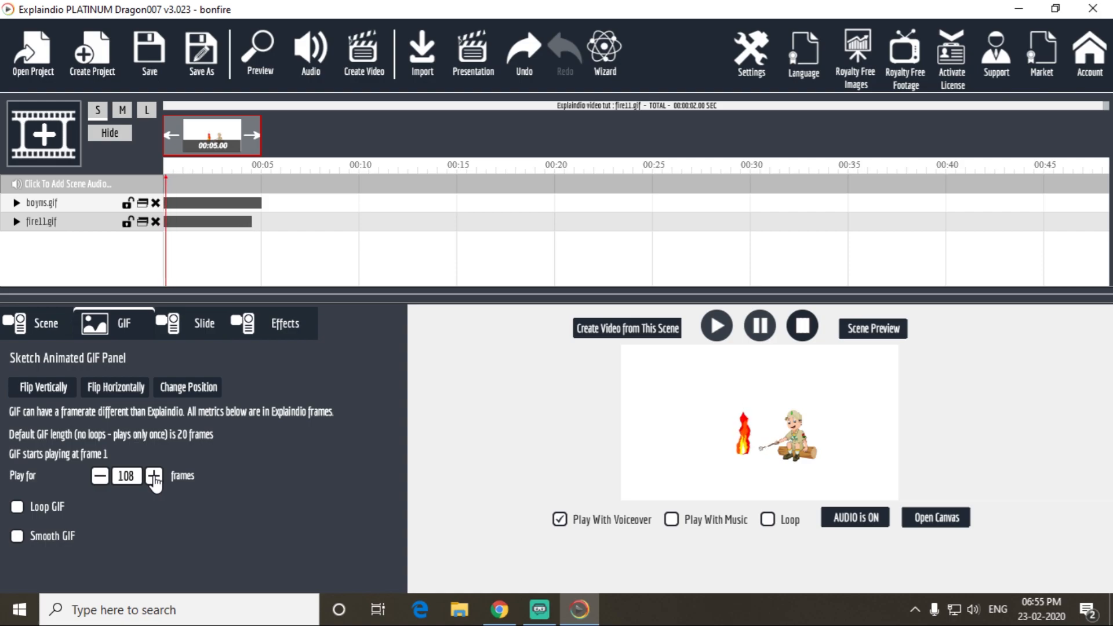
click(154, 476)
click(153, 476)
click(153, 477)
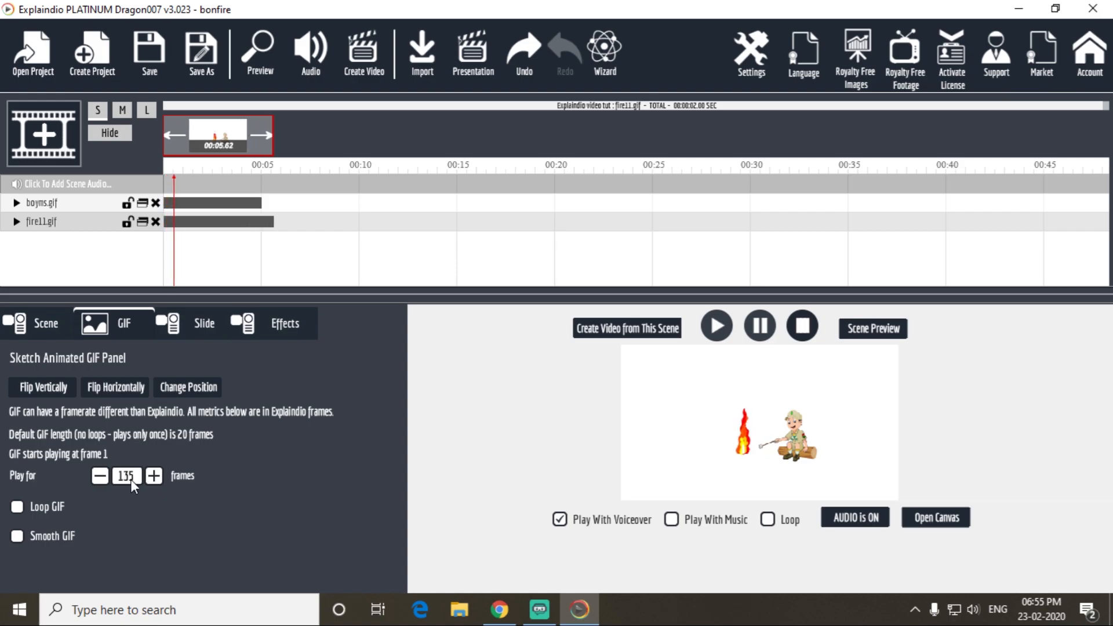
click(100, 477)
click(100, 477)
click(100, 476)
click(99, 477)
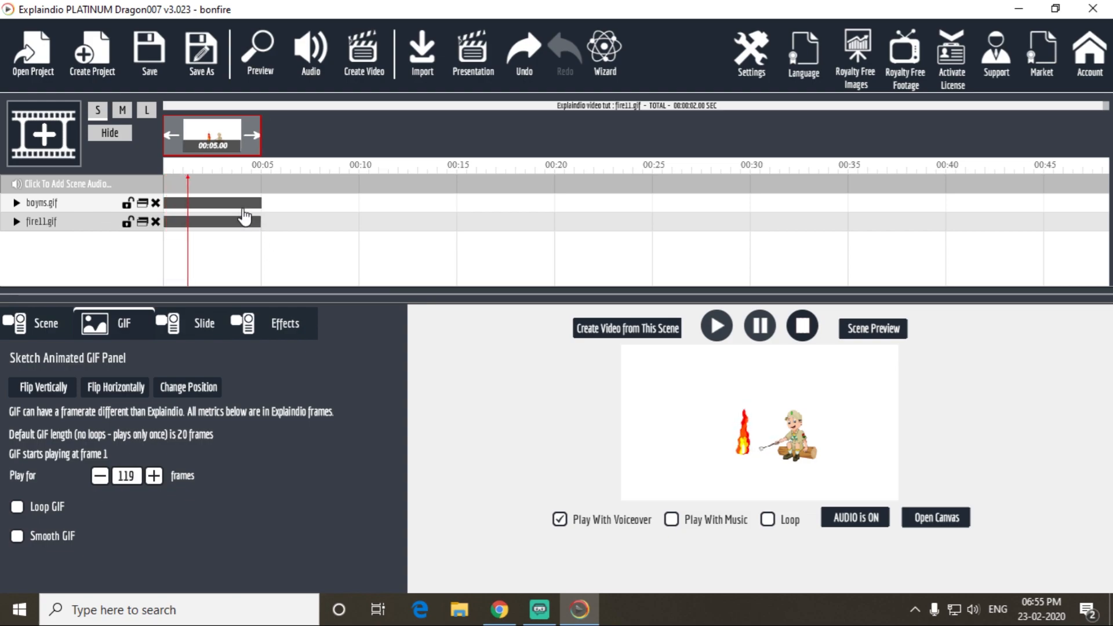
- Match the play length of fire11.gif to boyms.gif at 120 frames and preview the project
click(67, 207)
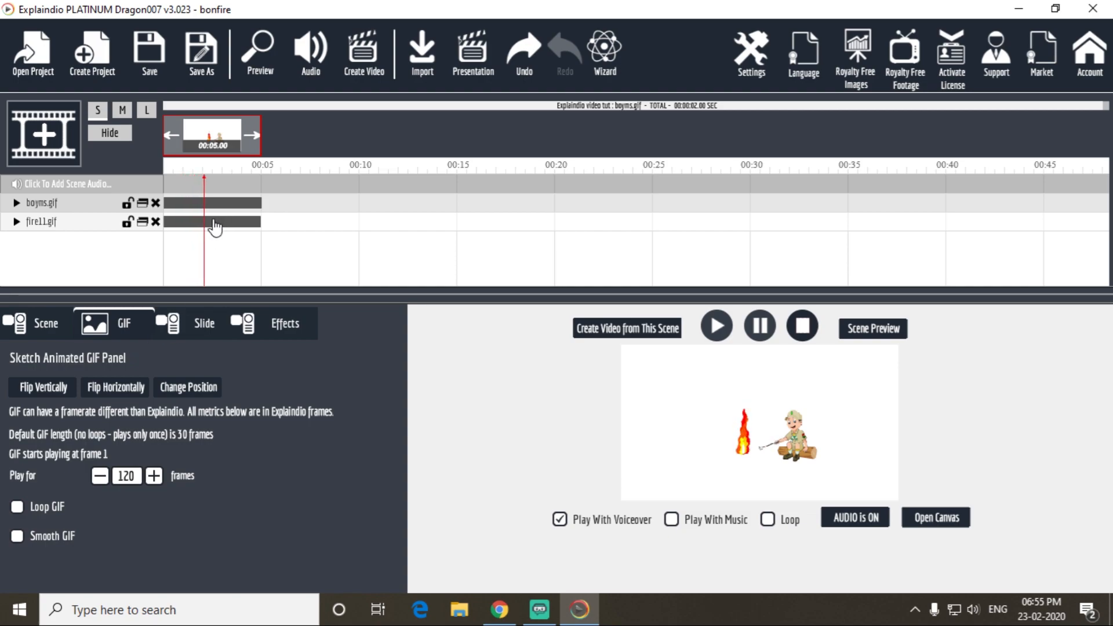
click(105, 225)
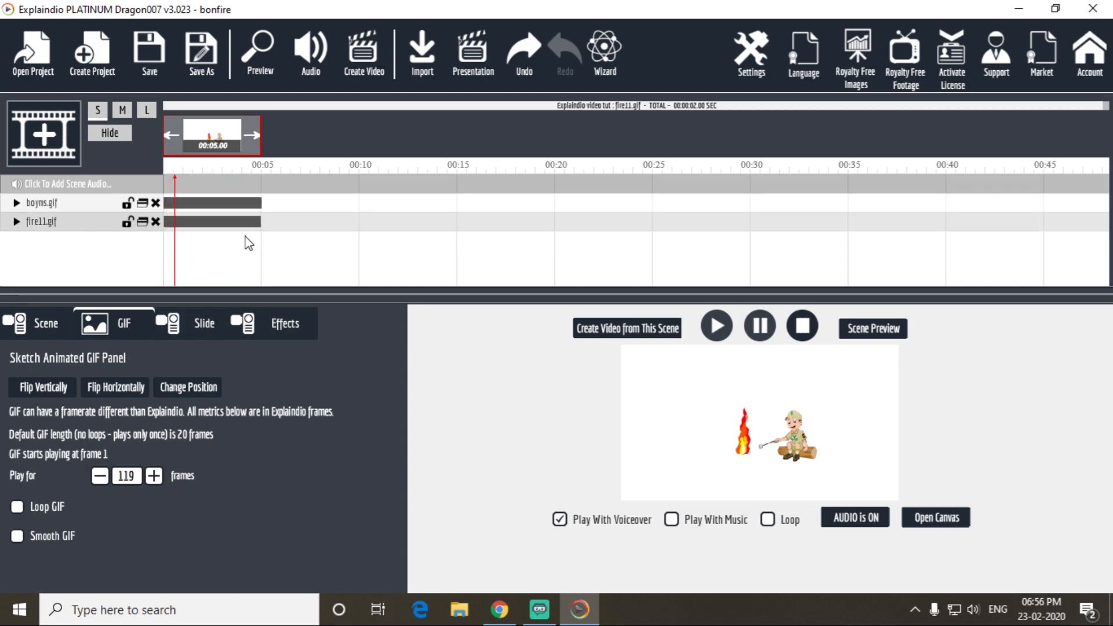
click(156, 477)
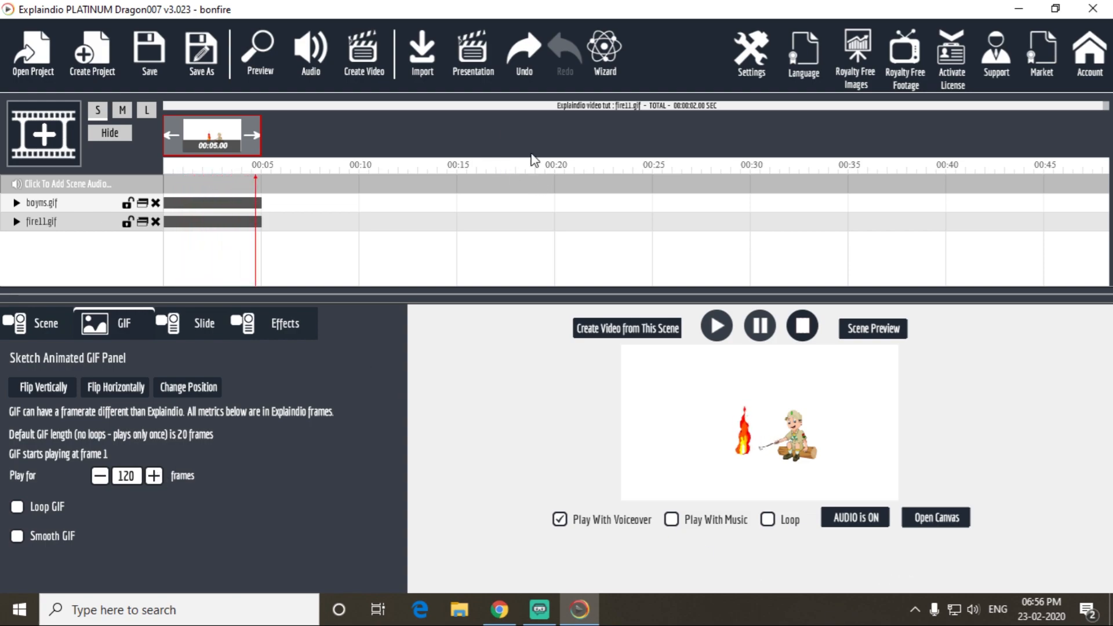
click(271, 57)
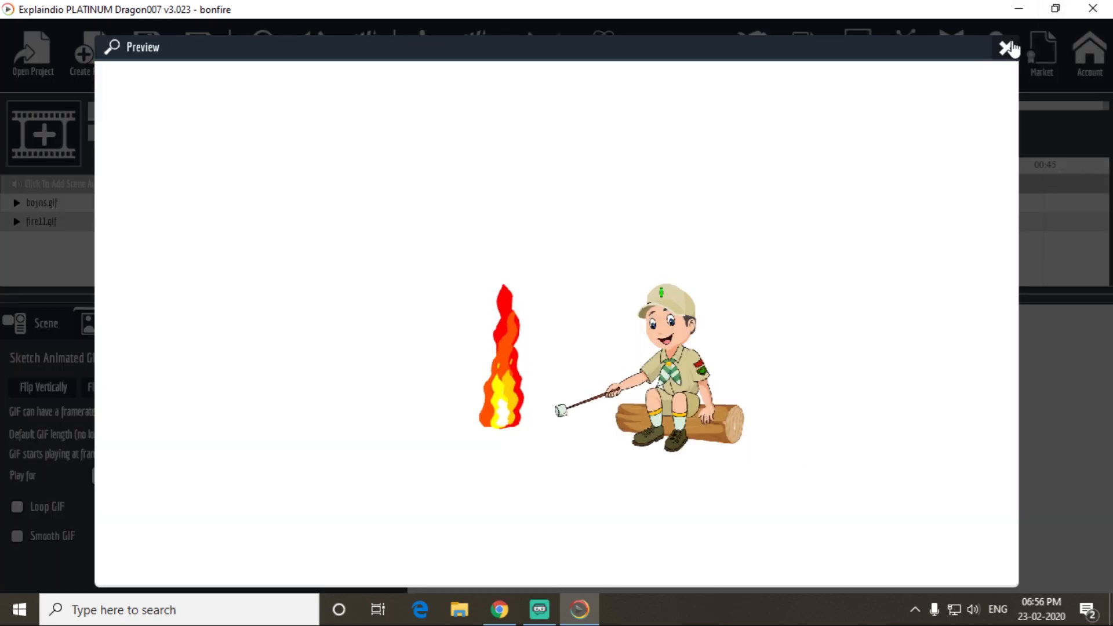
click(1006, 48)
- On the canvas, move the fire GIF to the tip of the boy's stick and shrink it proportionally
click(935, 520)
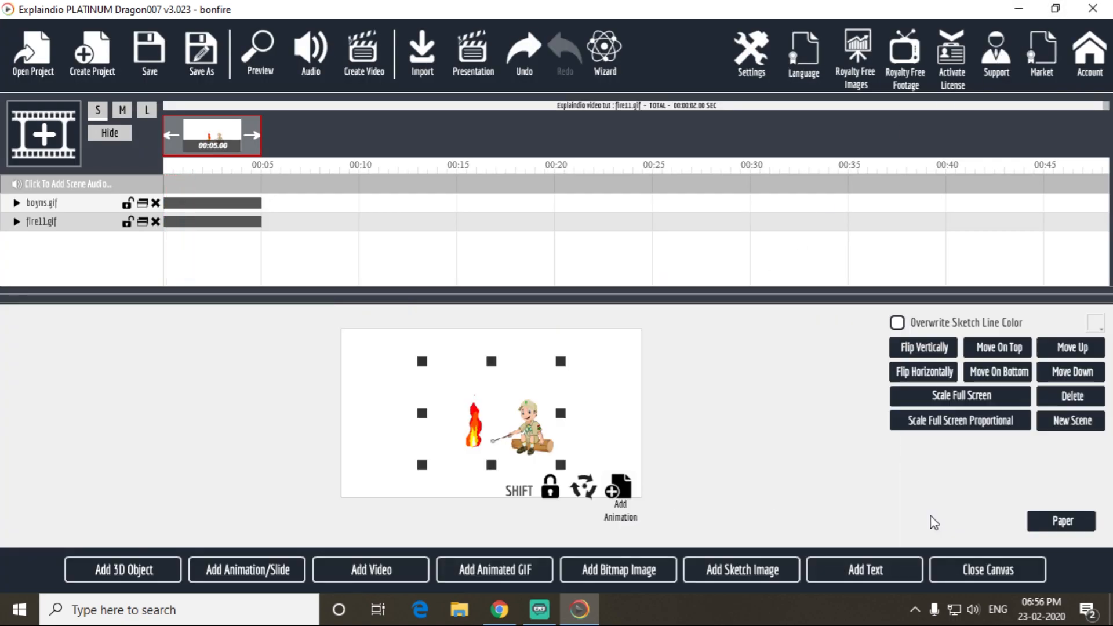
drag(474, 441, 490, 458)
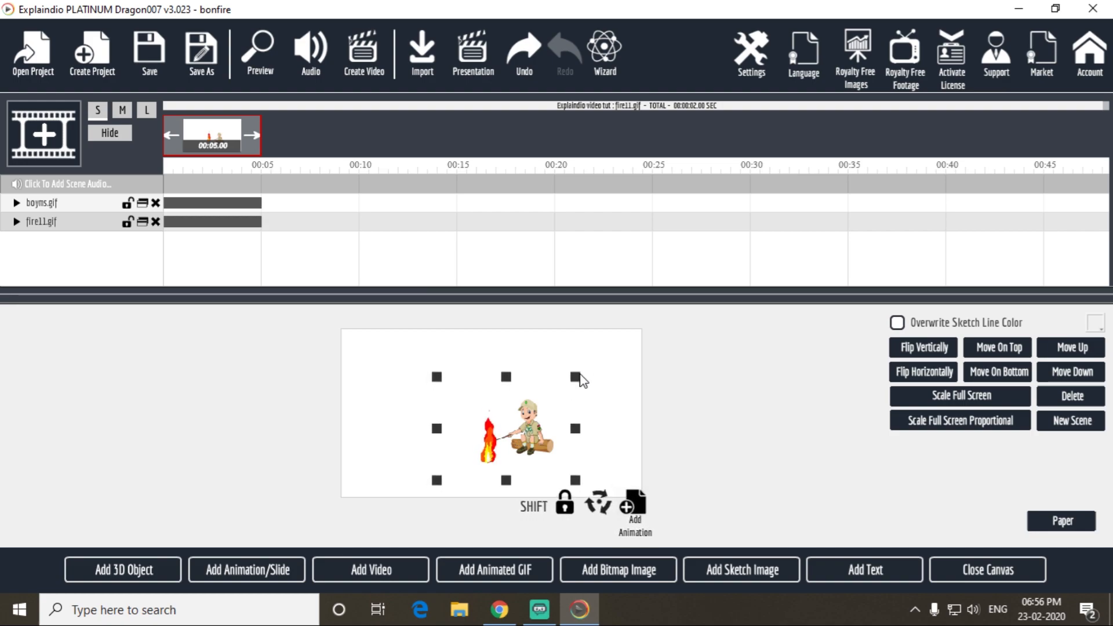
key(shift)
drag(576, 380, 557, 391)
drag(473, 450, 482, 450)
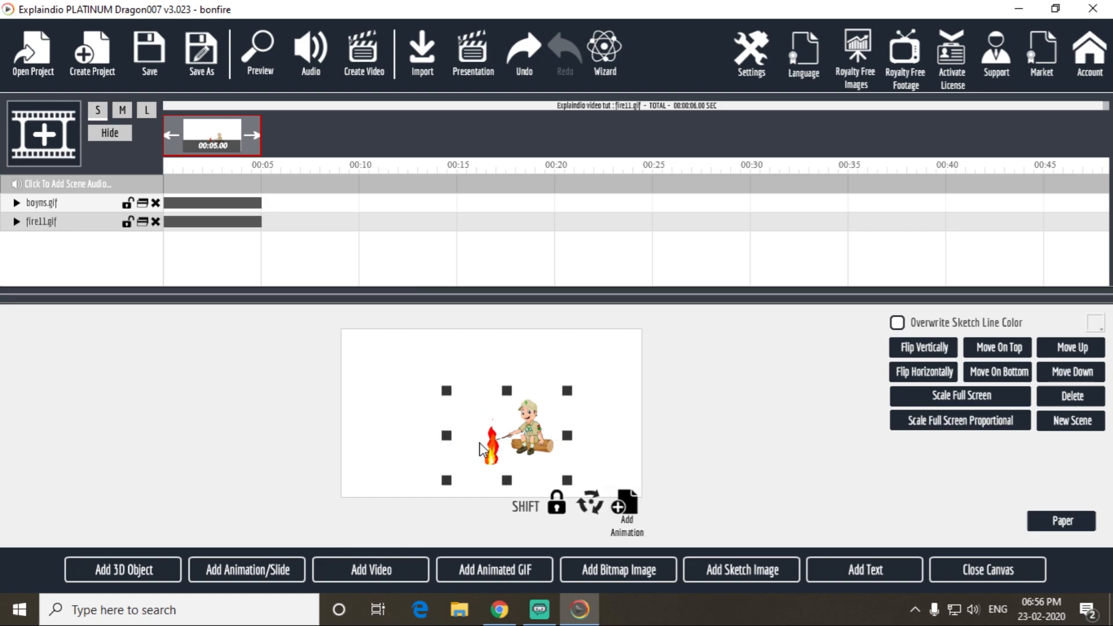
- Shrink the fire GIF further, realign it under the tip of the boy's stick, and preview the scene
key(shift)
drag(566, 393, 556, 401)
key(shift)
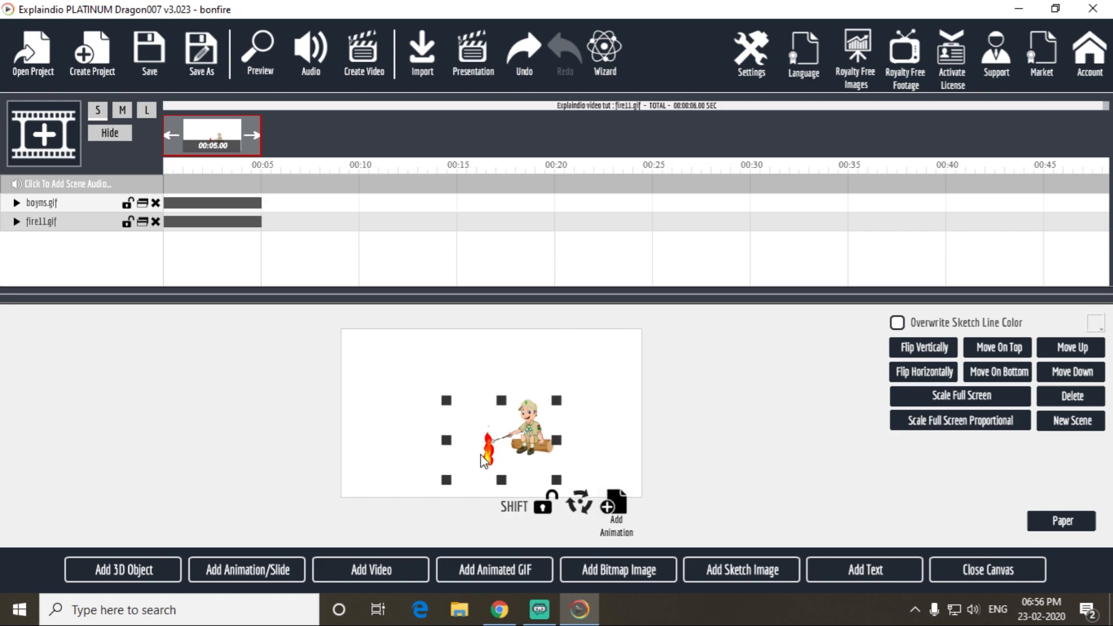
drag(490, 458, 496, 452)
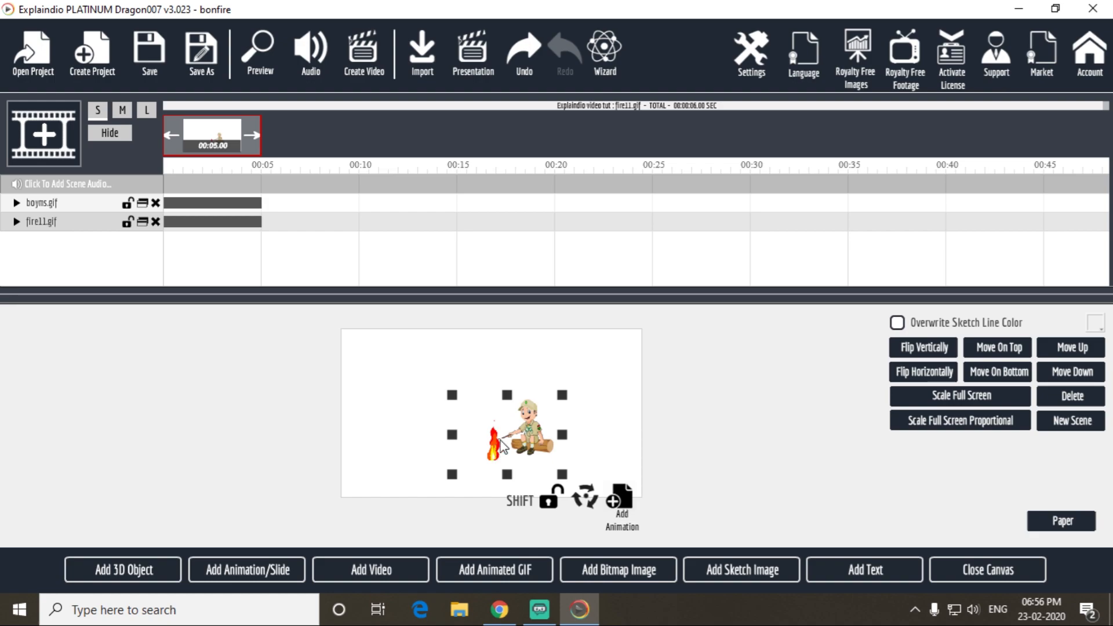
drag(564, 403, 559, 403)
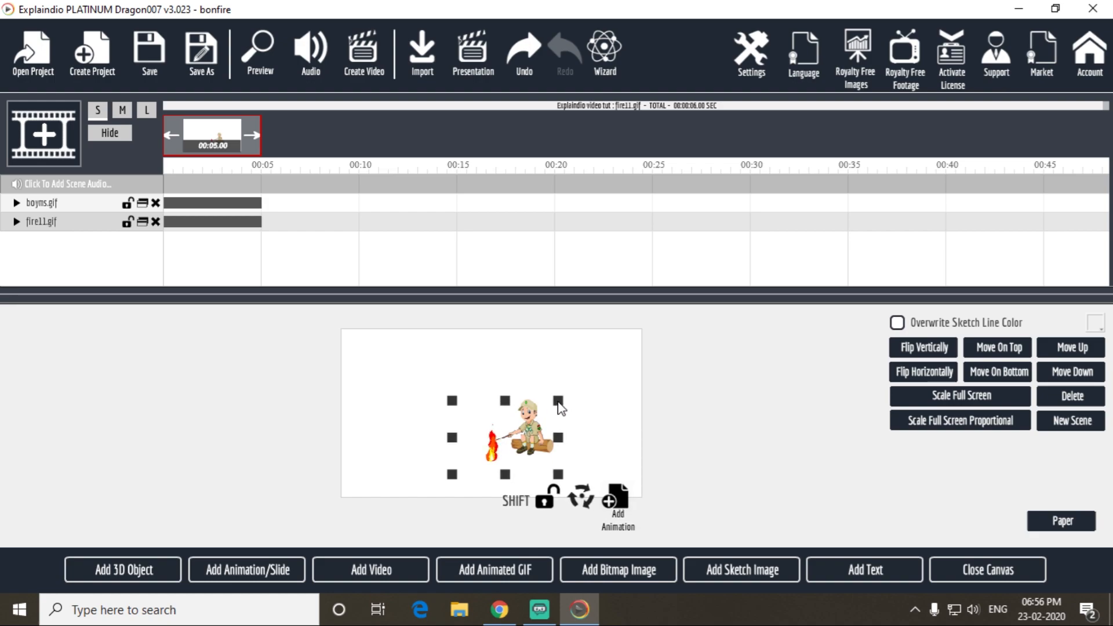
drag(491, 452, 491, 450)
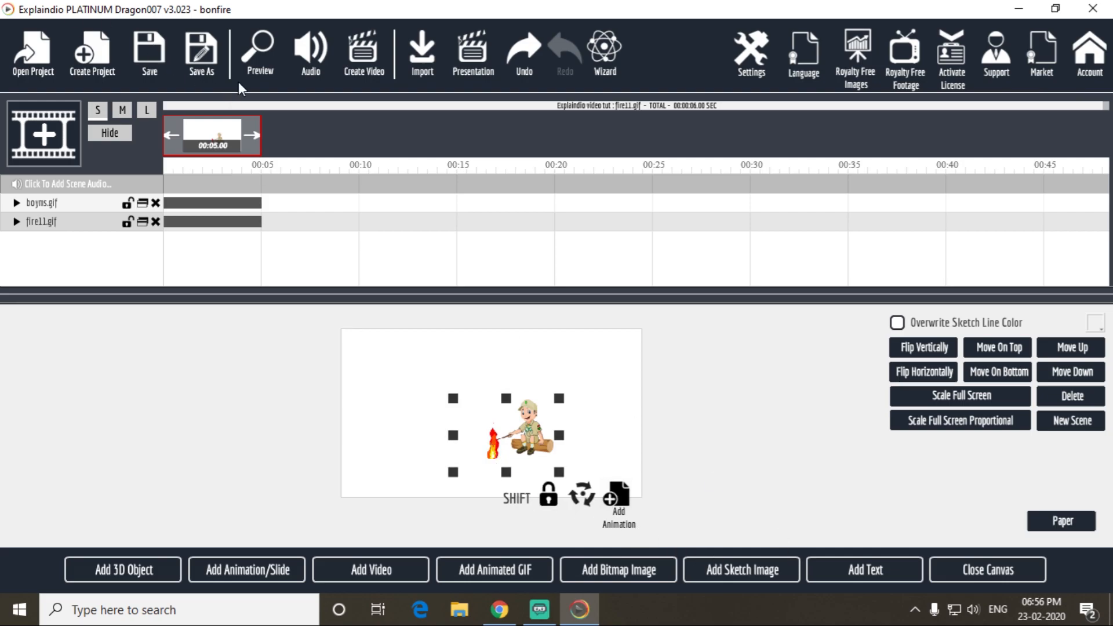
click(272, 67)
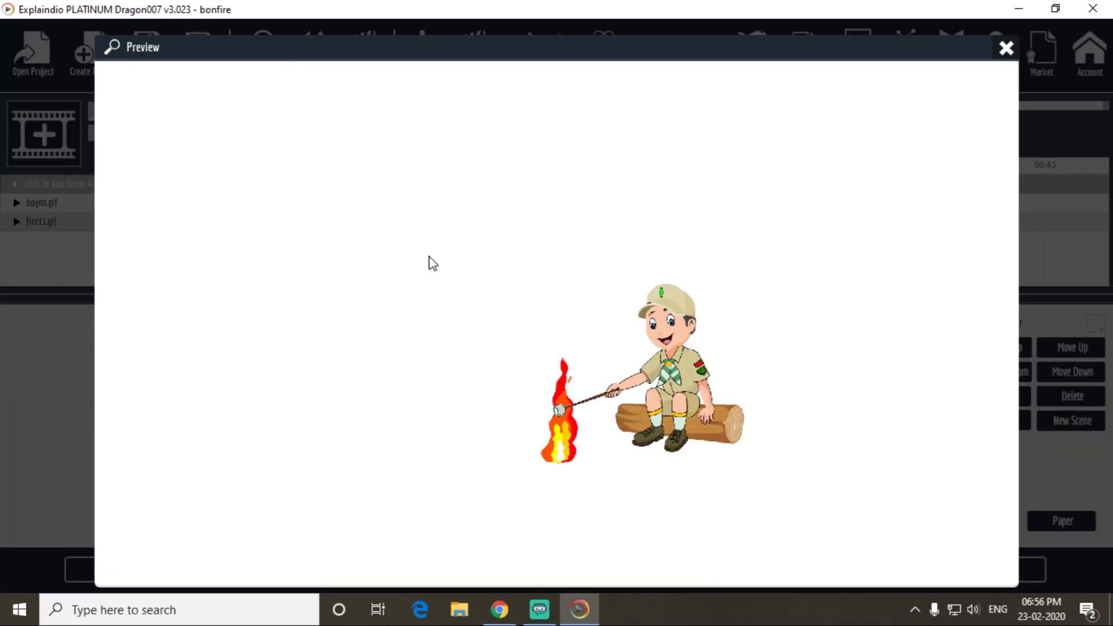
click(1006, 47)
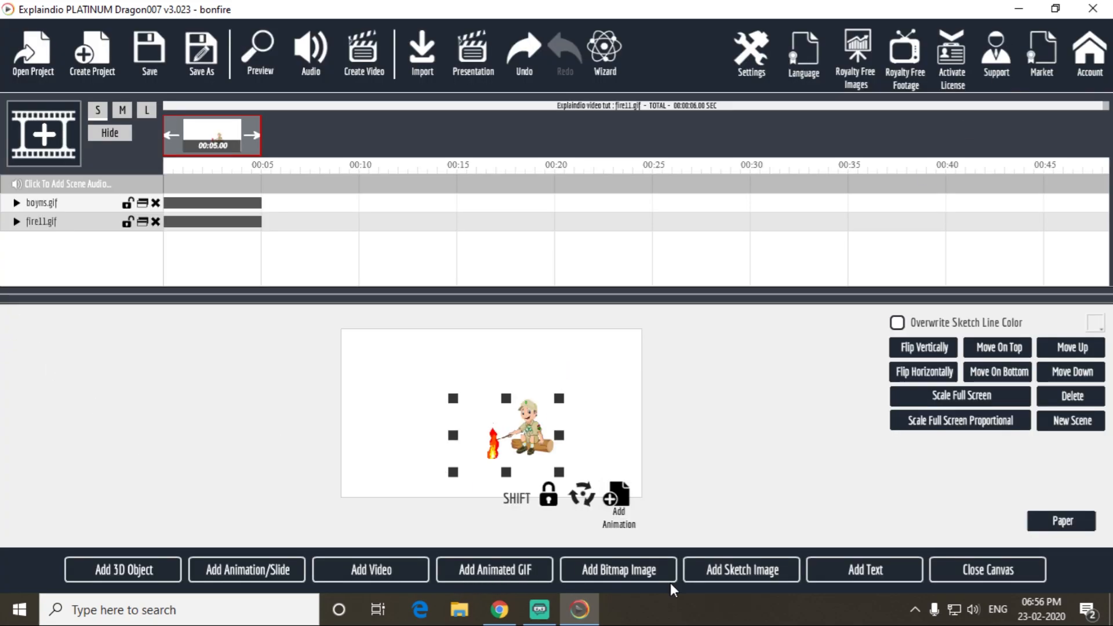
- Import the tree animated GIF from the Explaindio video tut folder onto the canvas
click(510, 570)
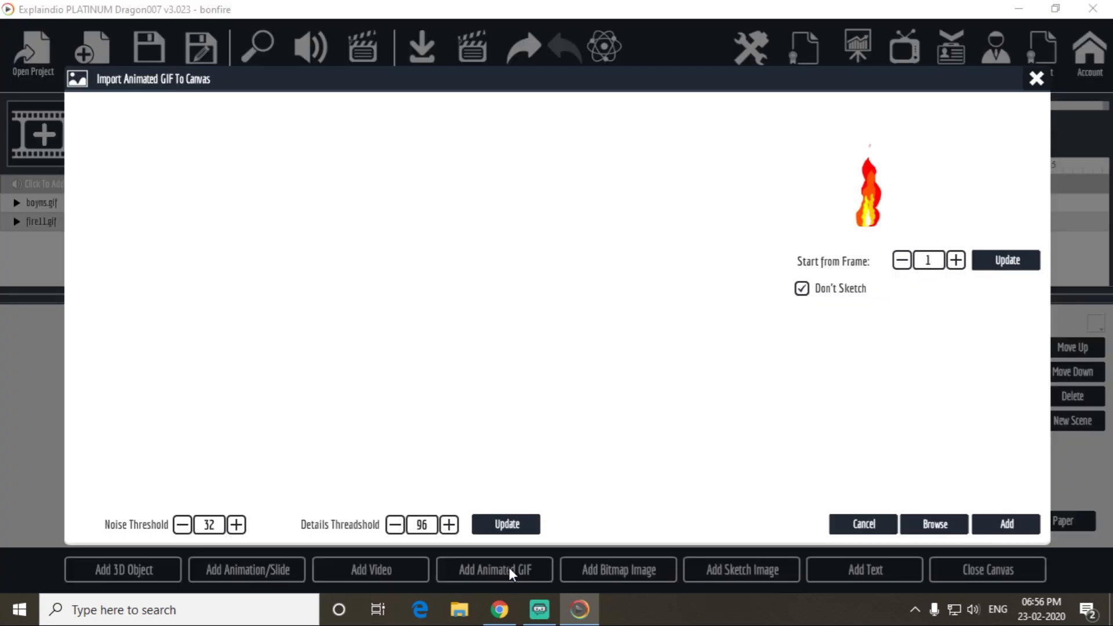
click(385, 161)
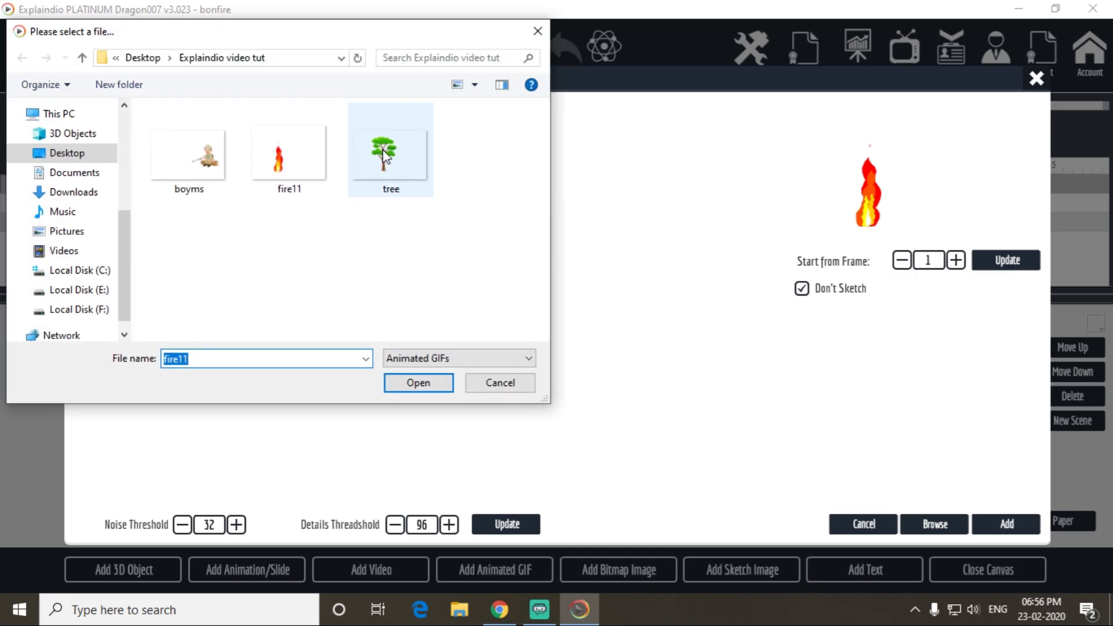
click(419, 383)
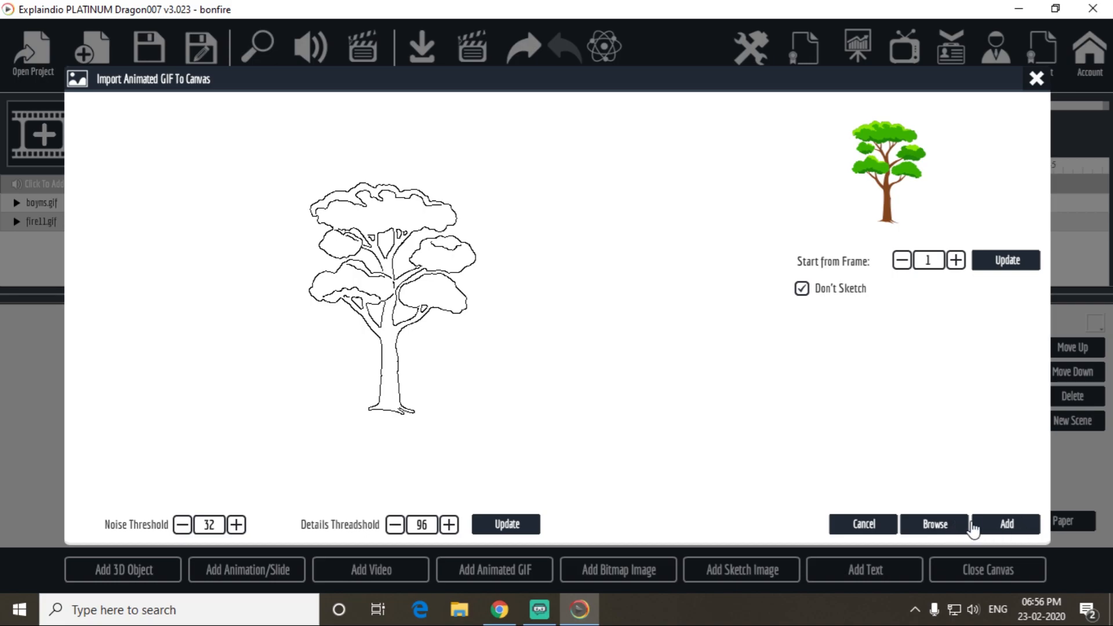
click(1002, 525)
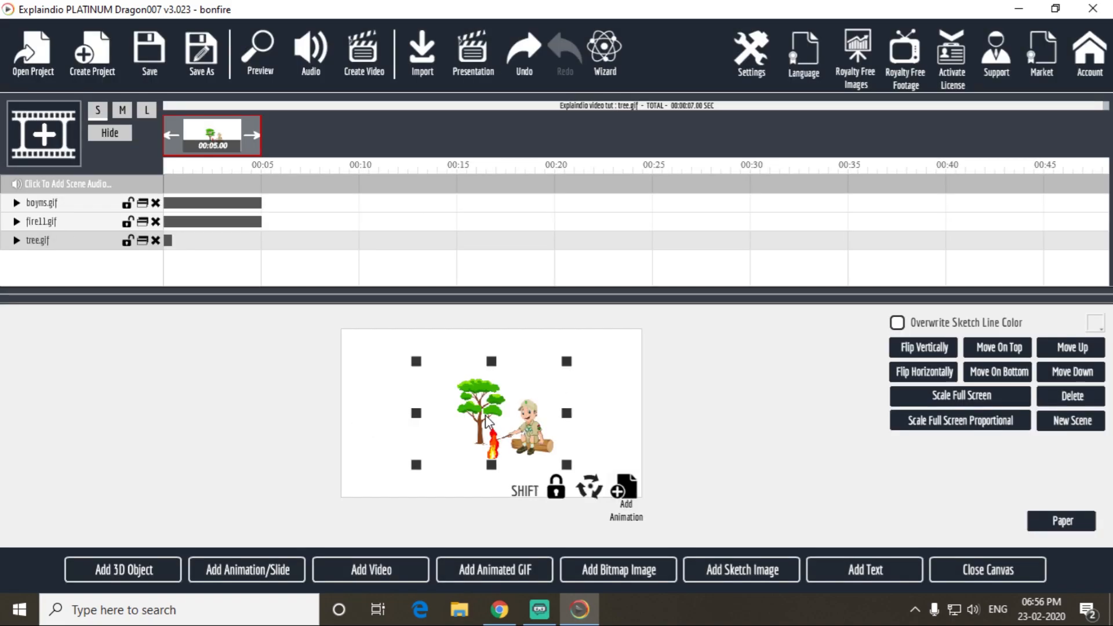
- Move the tree GIF just behind the seated boy and enlarge it until it towers over him
drag(475, 423, 565, 429)
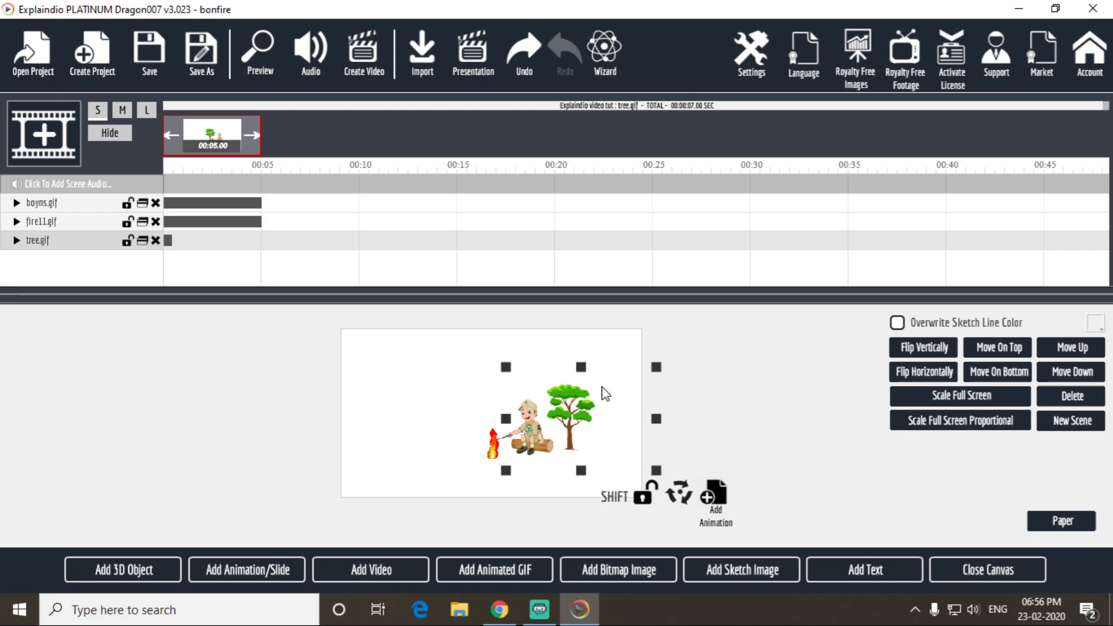
drag(658, 372, 691, 326)
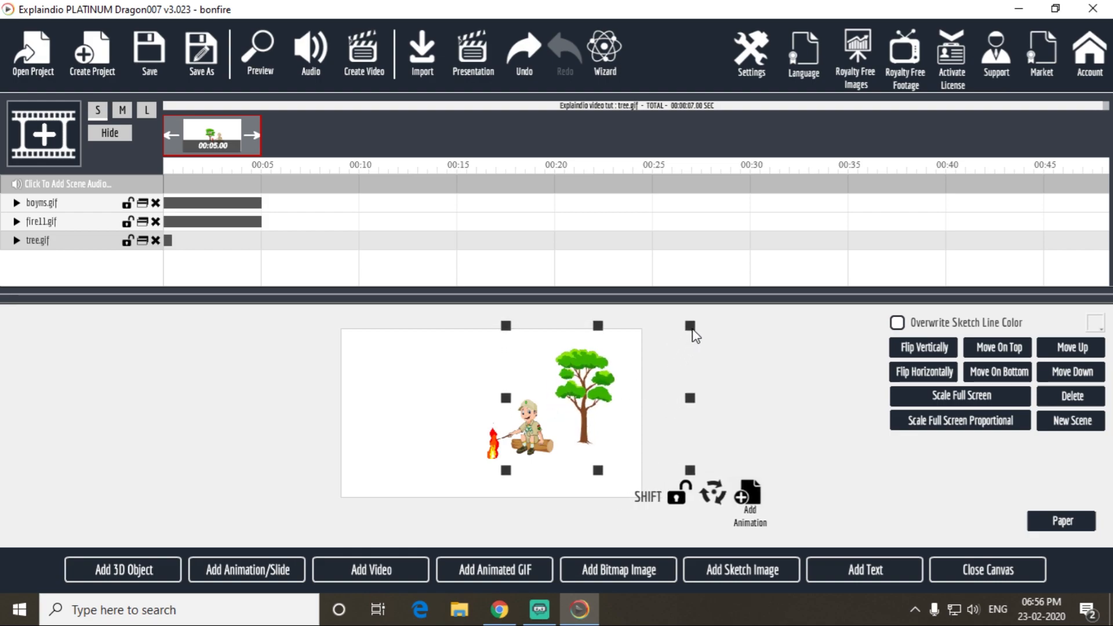
drag(591, 416, 567, 417)
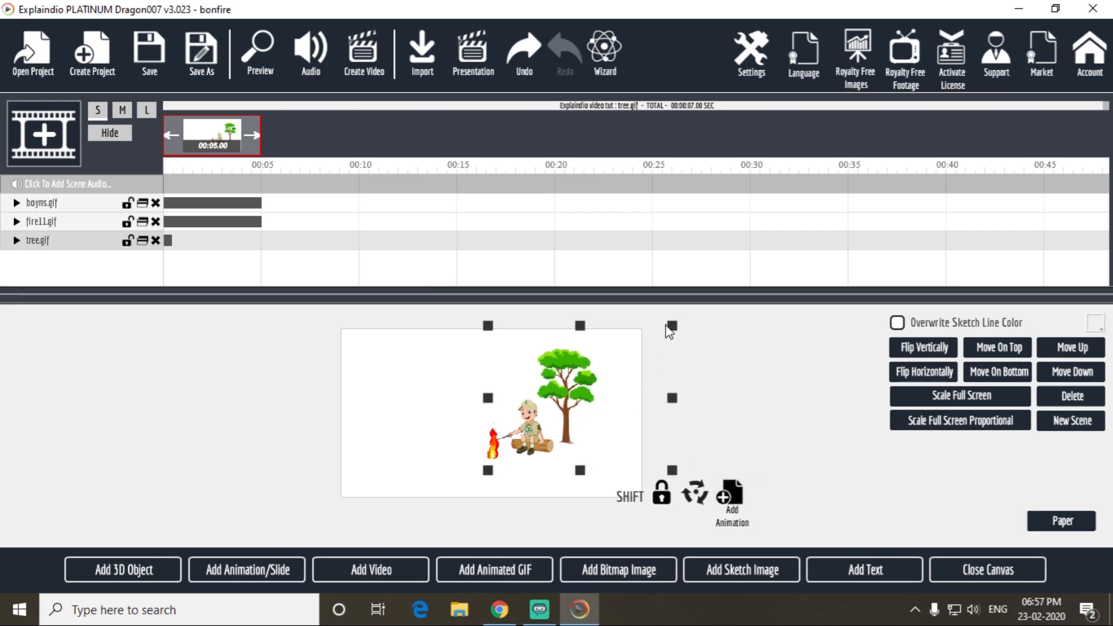
drag(676, 332, 677, 323)
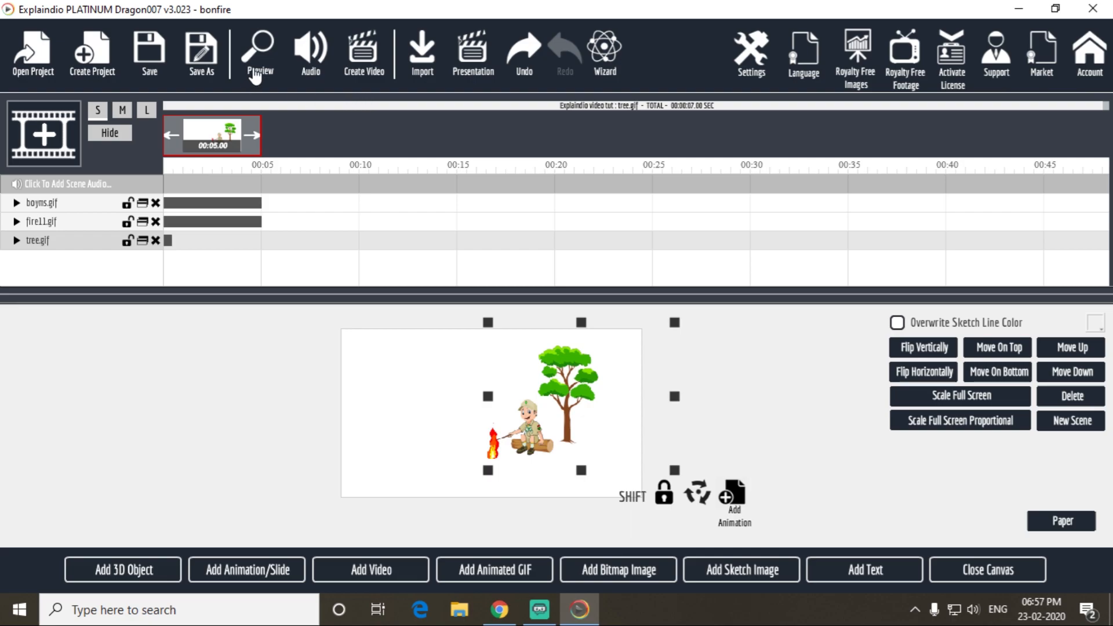
- Close the canvas, extend the play length of tree.gif to 120 frames, and preview the project
click(995, 580)
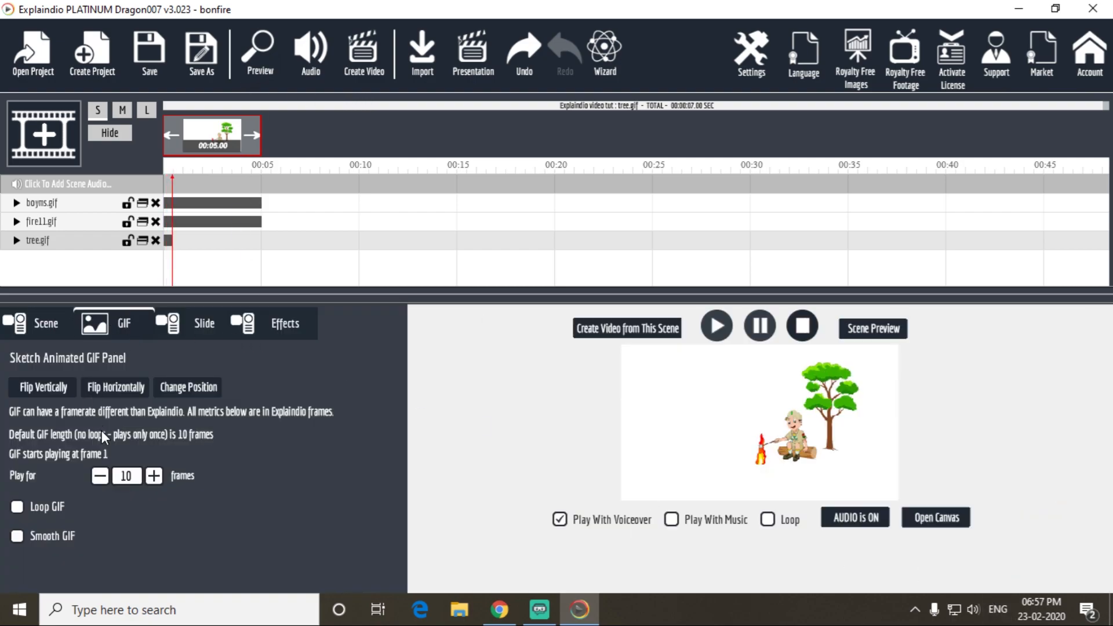
click(153, 476)
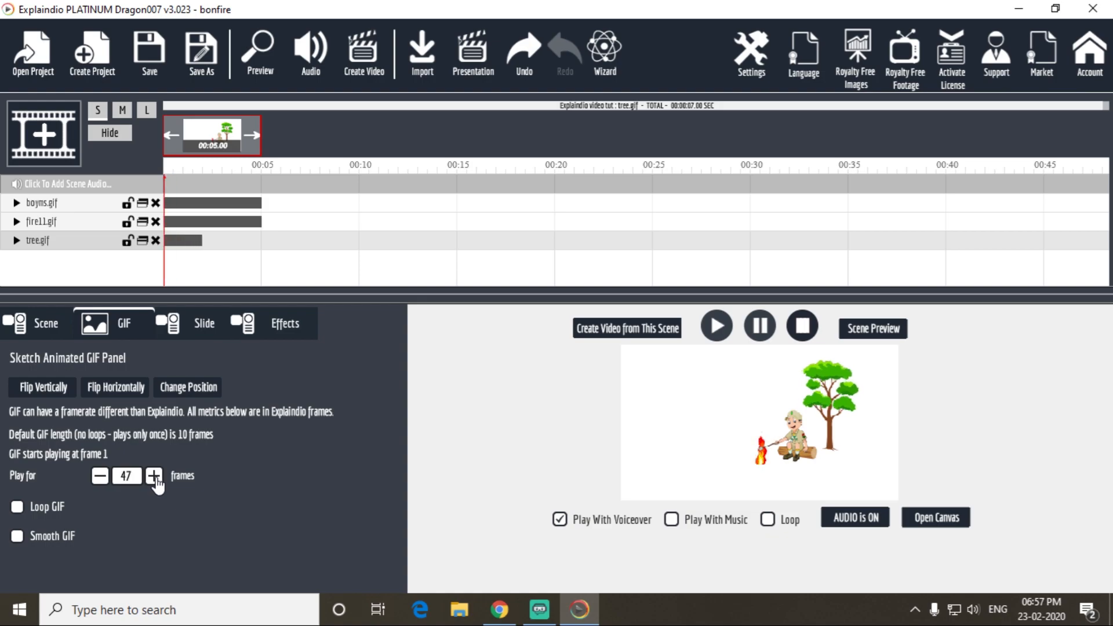
click(156, 479)
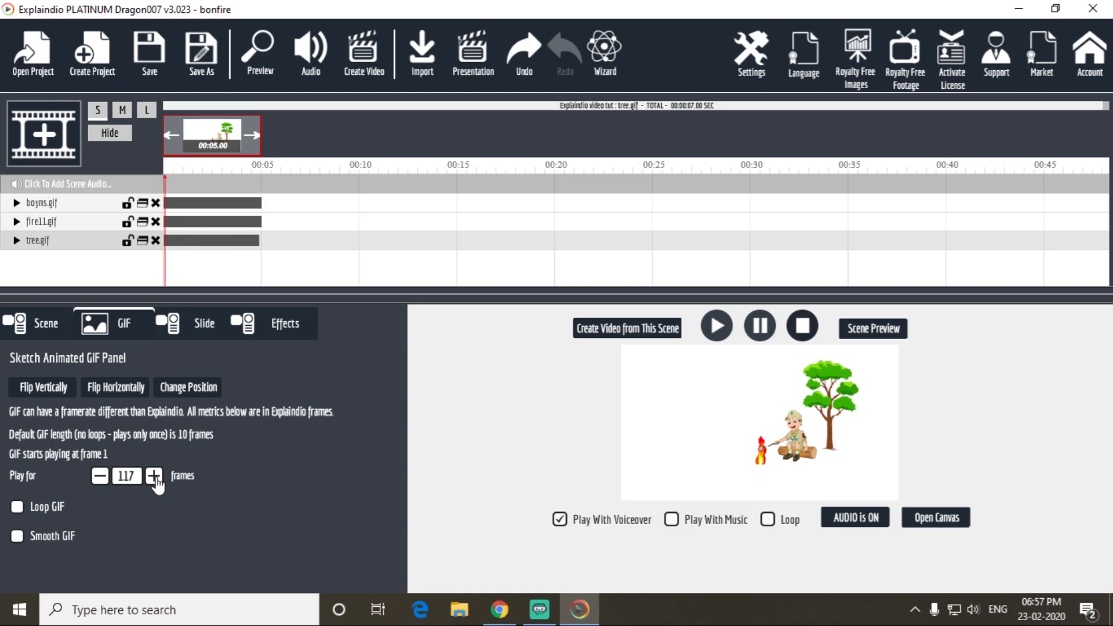
click(155, 479)
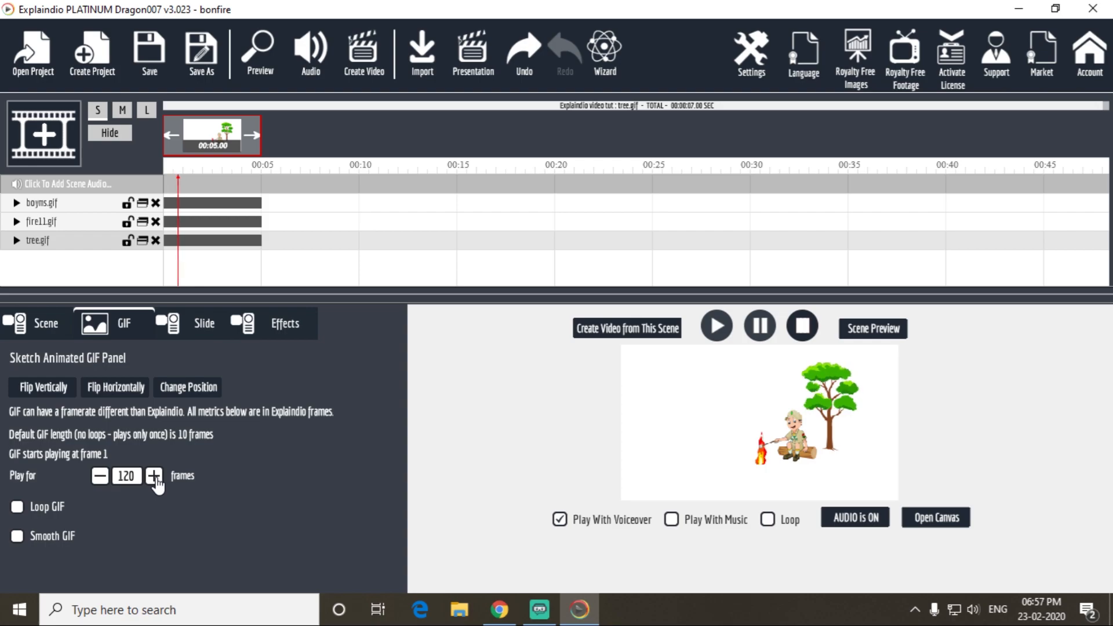
click(259, 55)
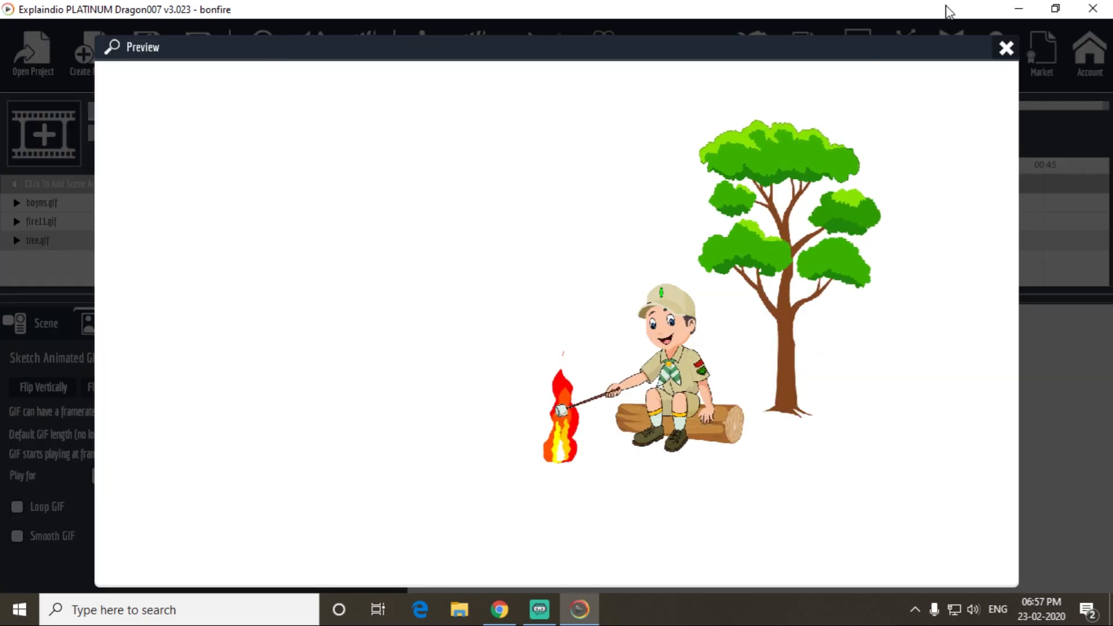
click(1007, 48)
- Reopen the canvas and add the firewood bitmap Untitled-1 from the Explaindio video tut folder on the Desktop
click(936, 519)
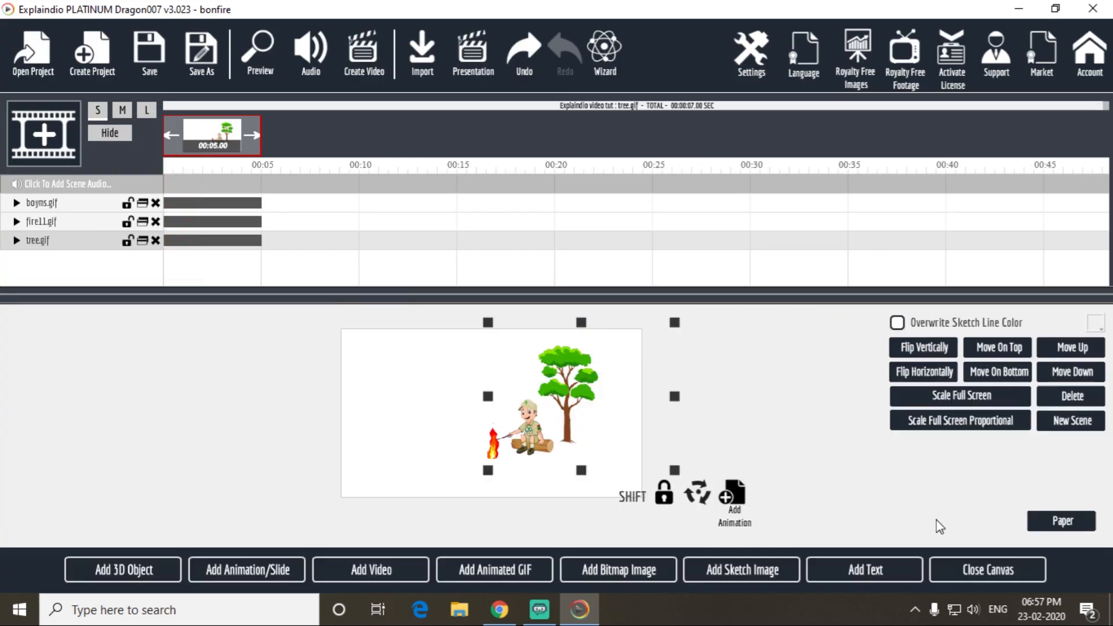
click(637, 577)
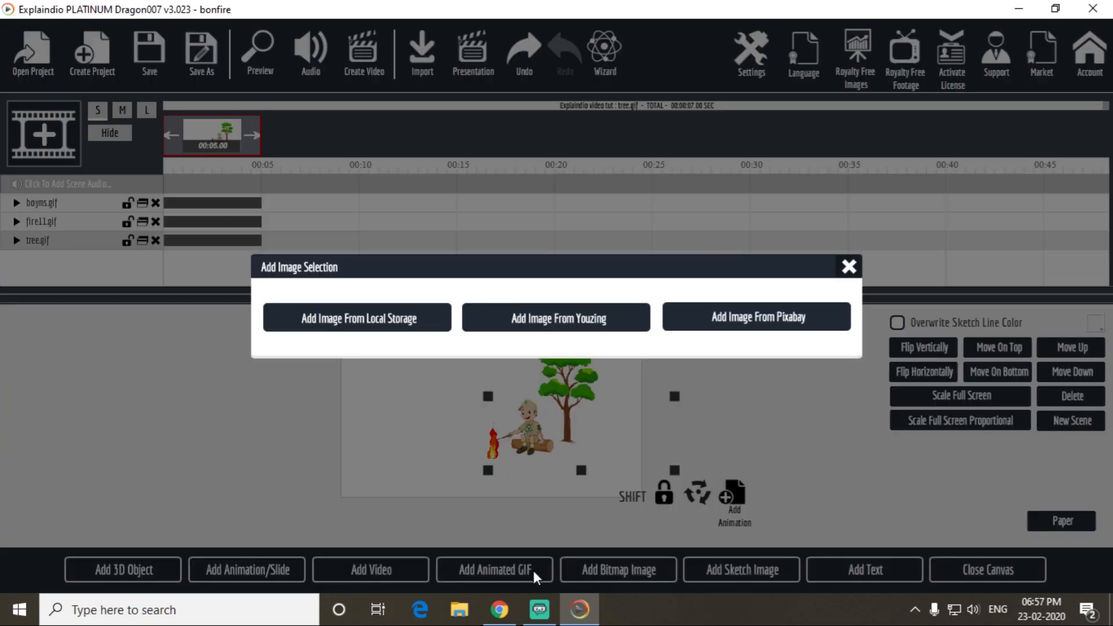
click(377, 330)
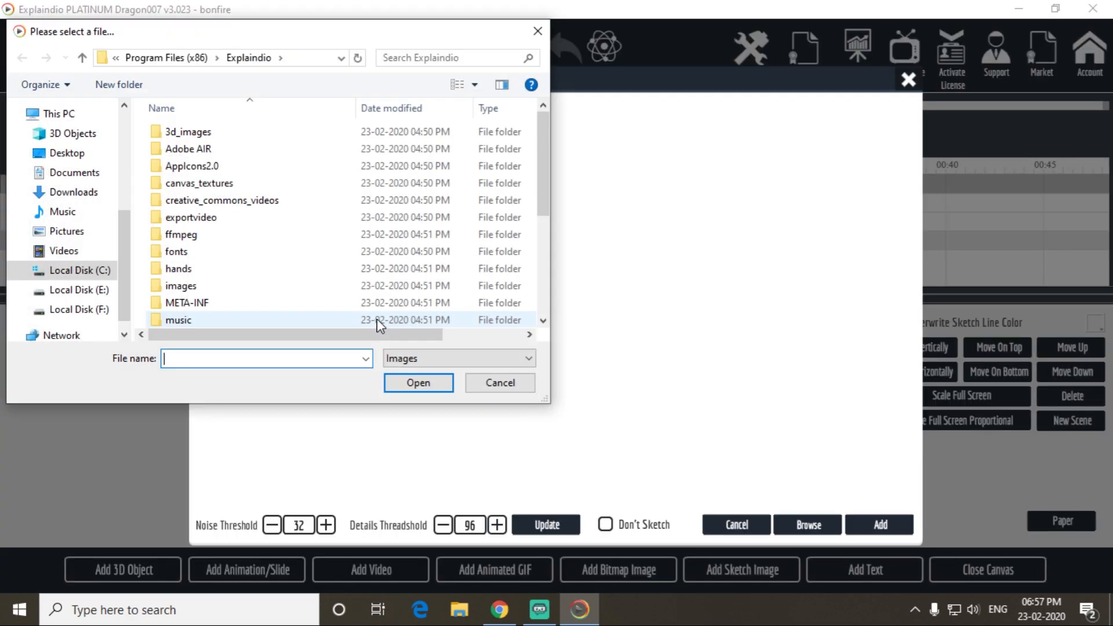
click(55, 156)
double_click(194, 168)
click(293, 256)
click(411, 384)
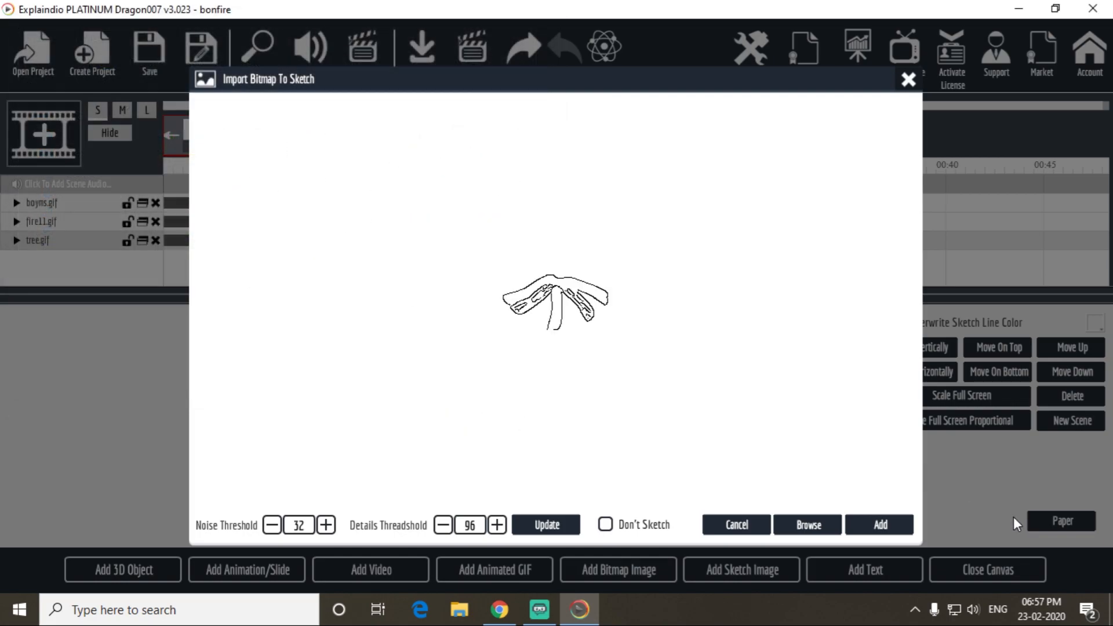
click(880, 526)
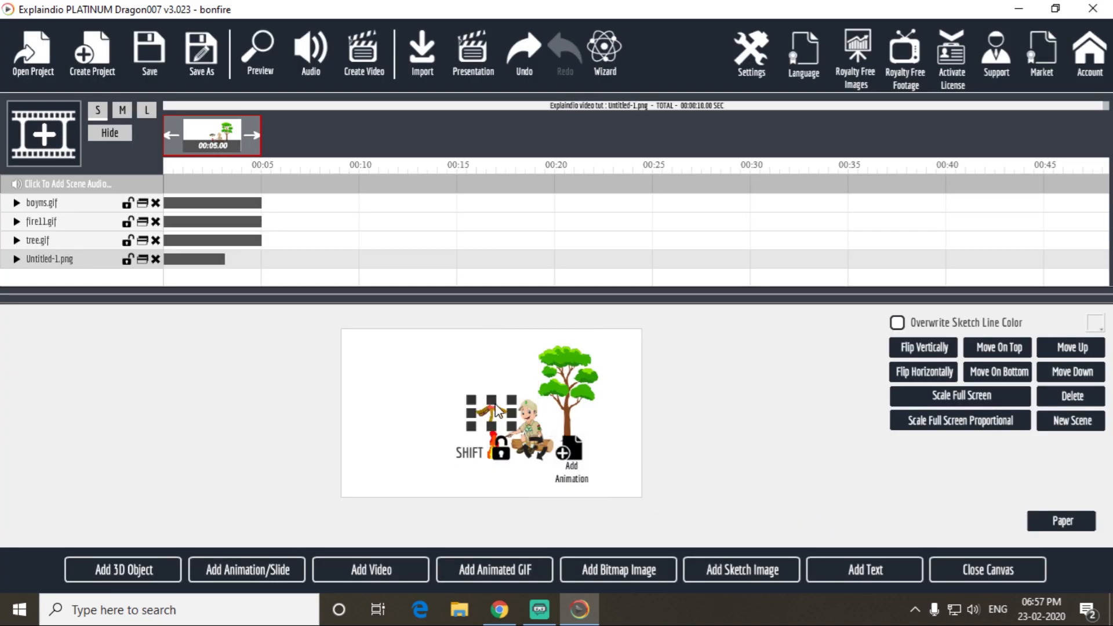
- Place the firewood image under the base of the fire, reduce its size slightly, and preview the scene
drag(501, 418, 502, 478)
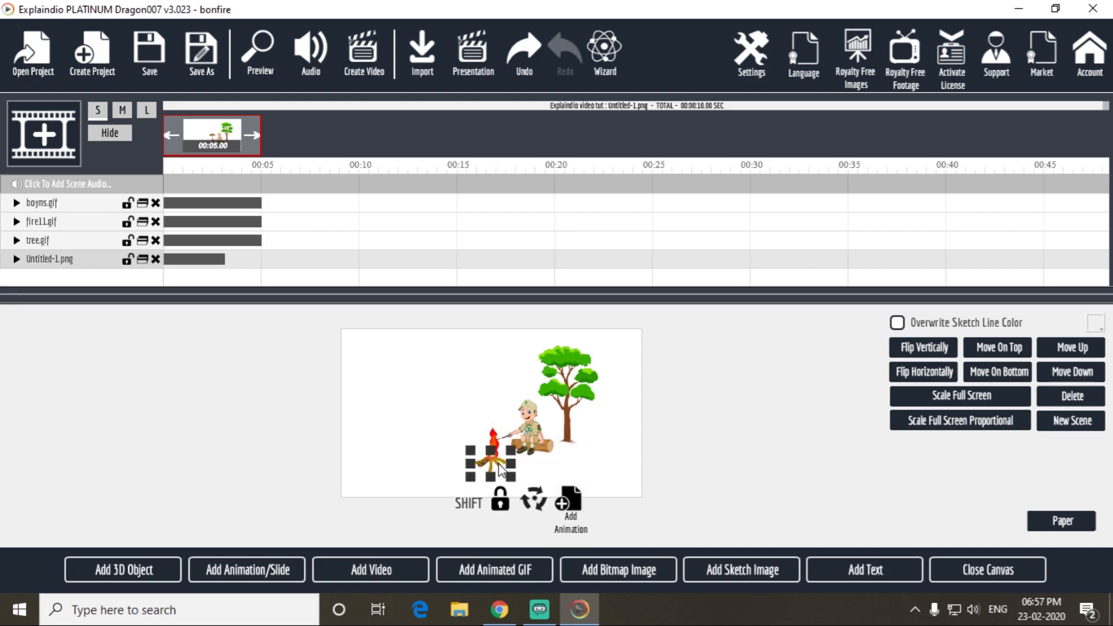
drag(498, 464, 500, 464)
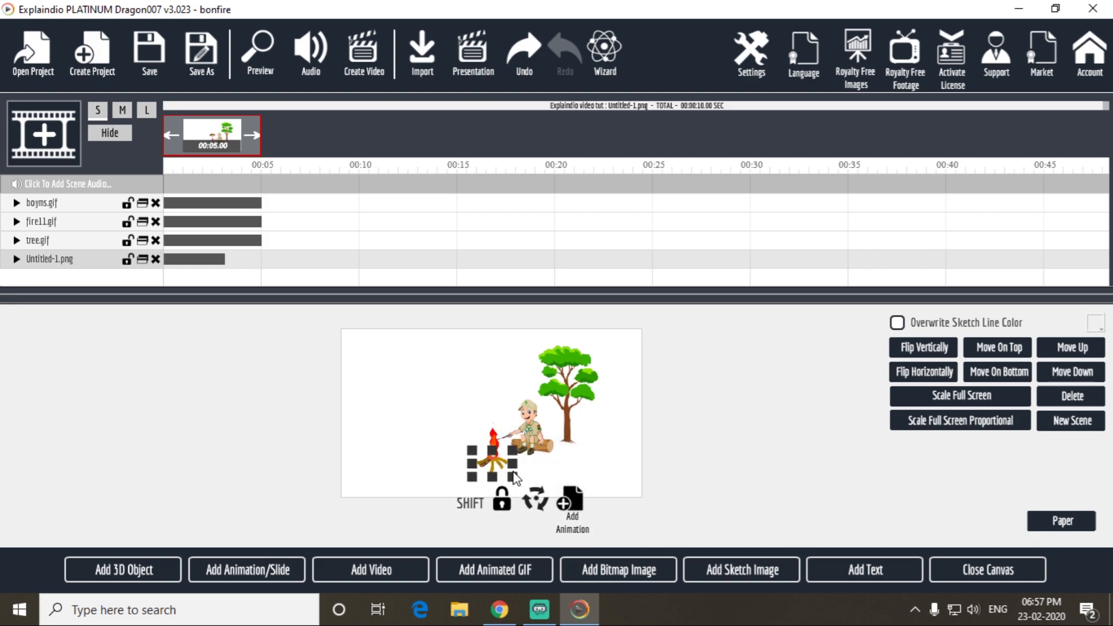
key(shift)
drag(514, 475, 513, 469)
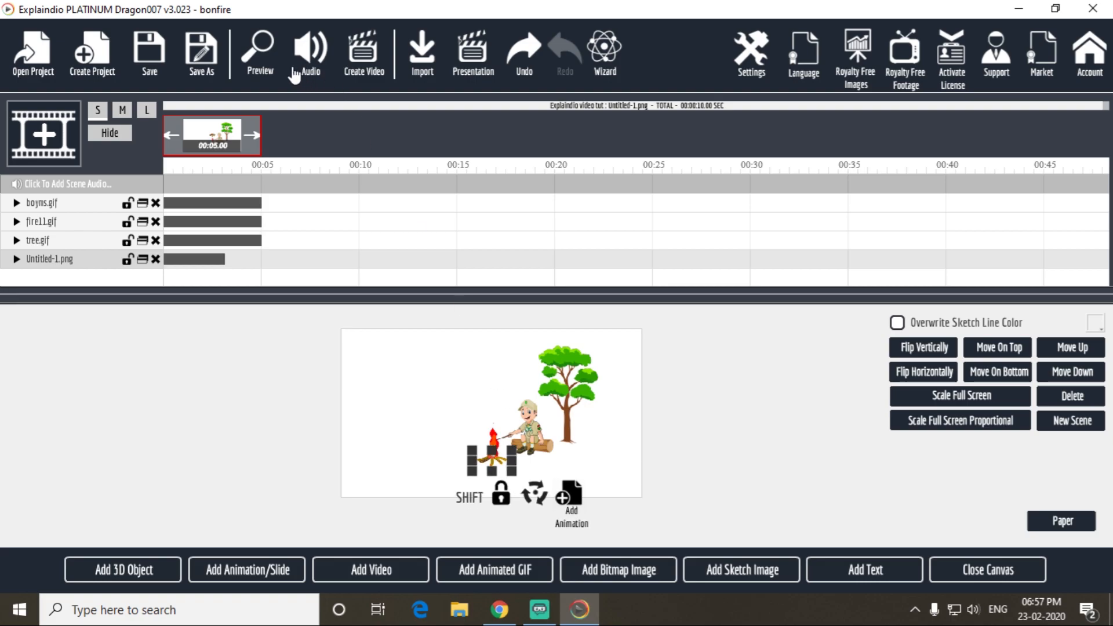
click(263, 60)
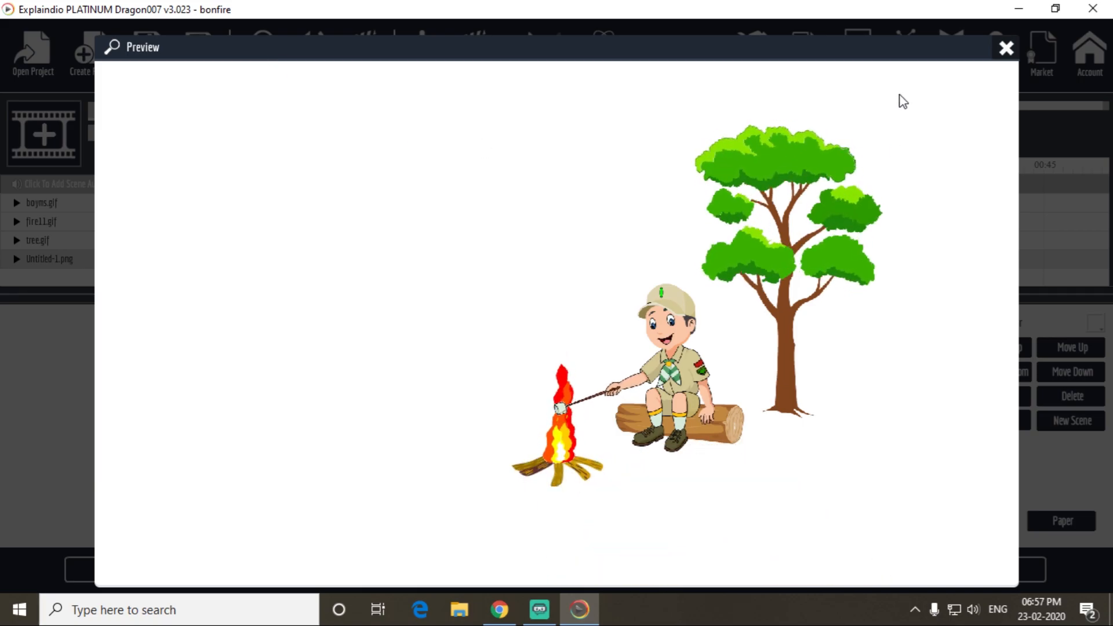
click(1005, 48)
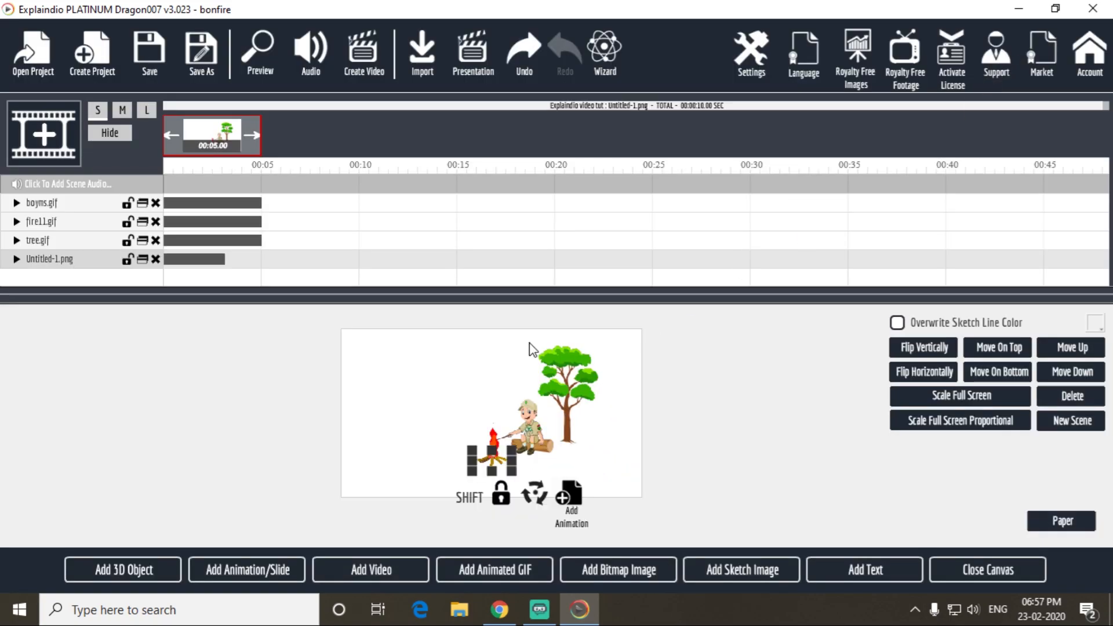
- Remove the Sketch By Hand effect from Untitled-1.png and preview the scene
click(18, 259)
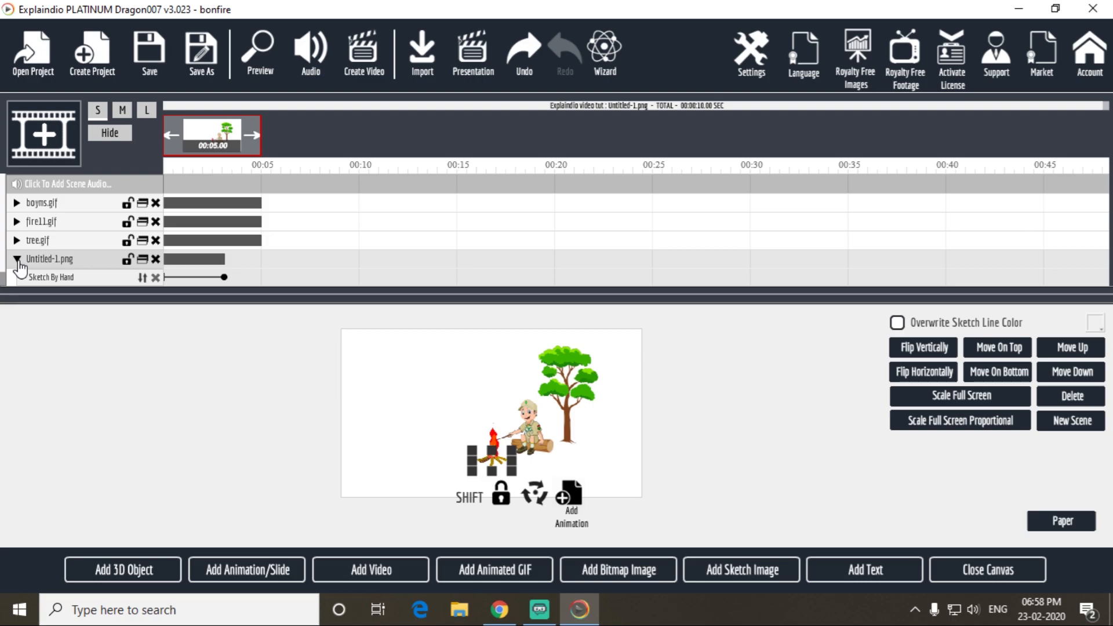
click(155, 278)
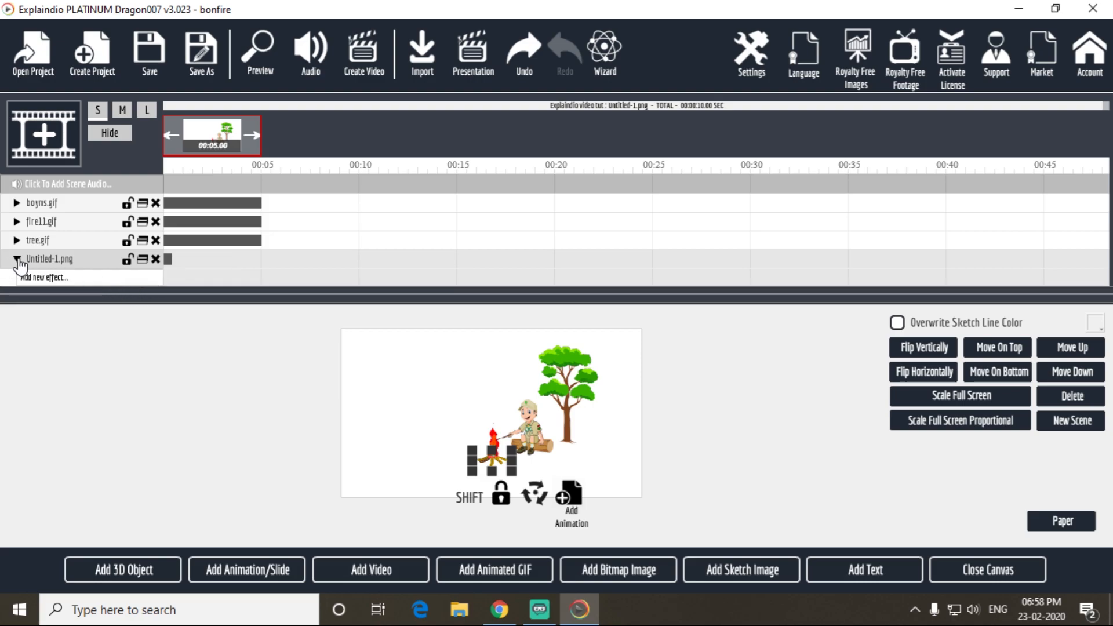
click(17, 260)
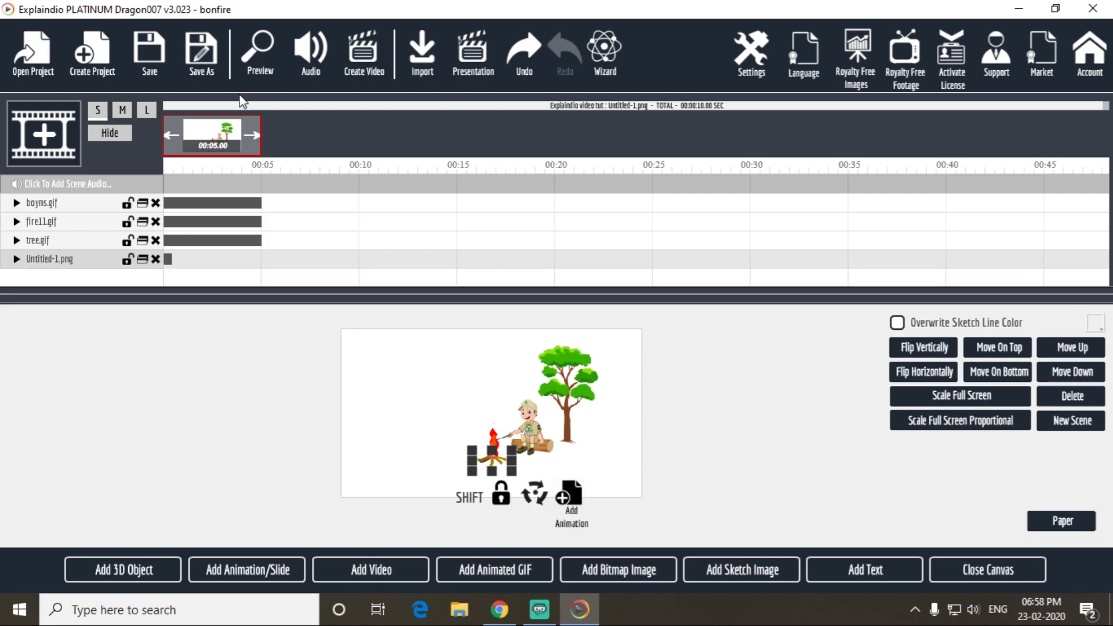
click(264, 58)
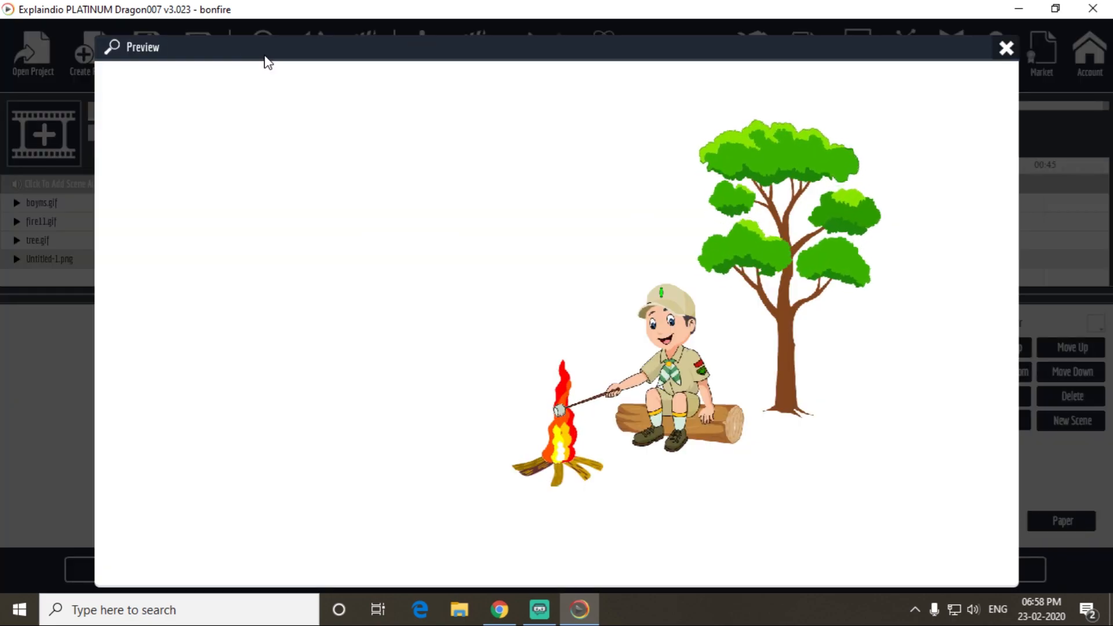
click(1006, 49)
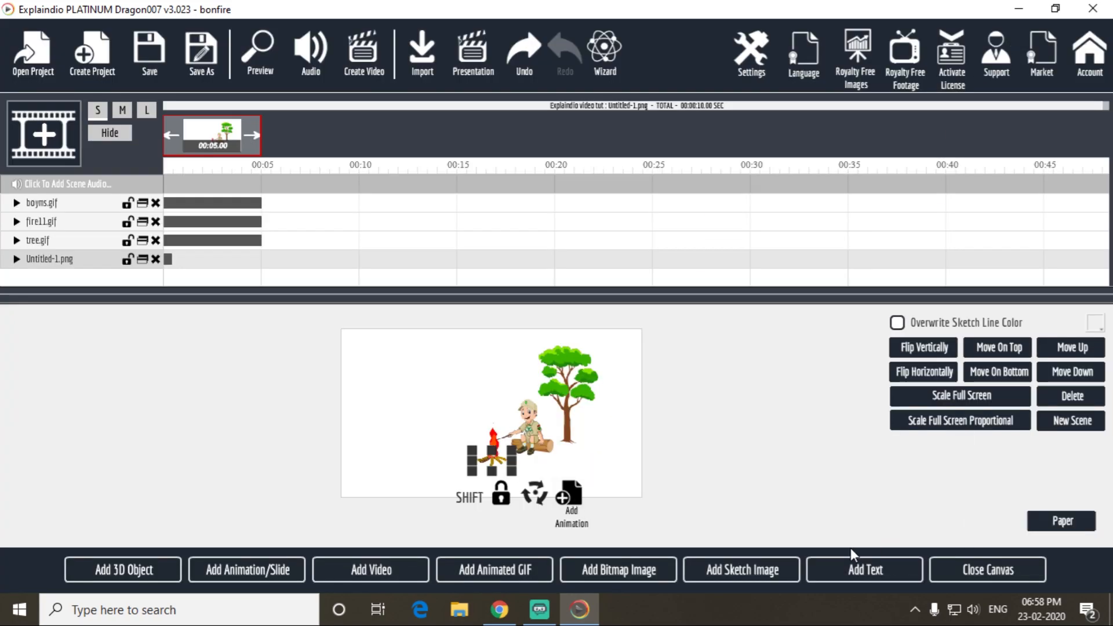
- Add the boy1 bitmap from local storage to the canvas with the Don't Sketch option enabled
click(619, 571)
click(377, 323)
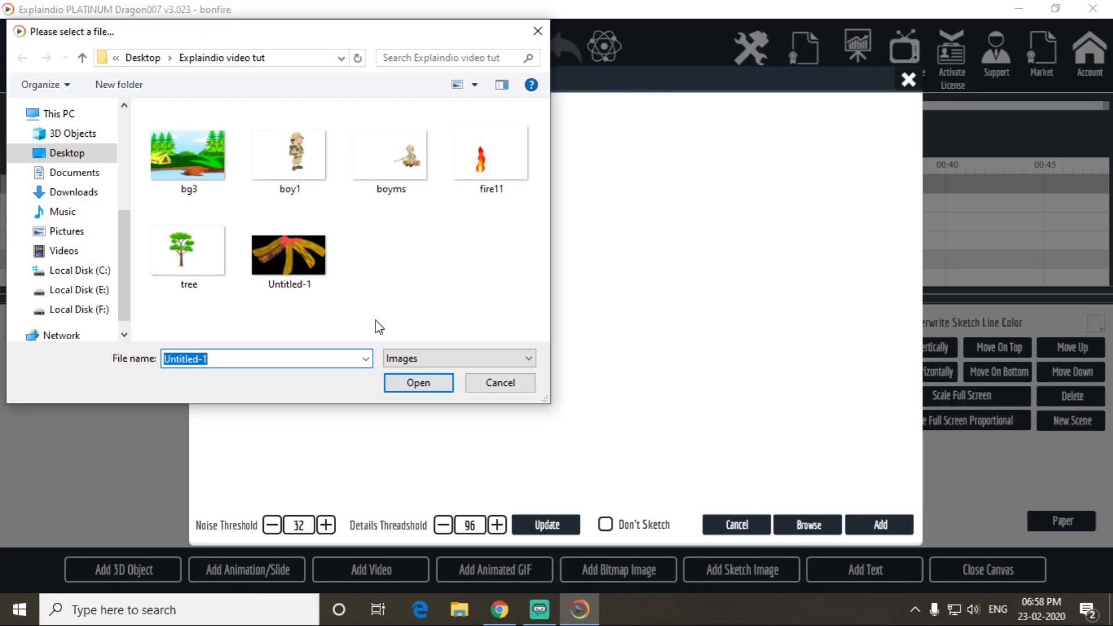
click(268, 155)
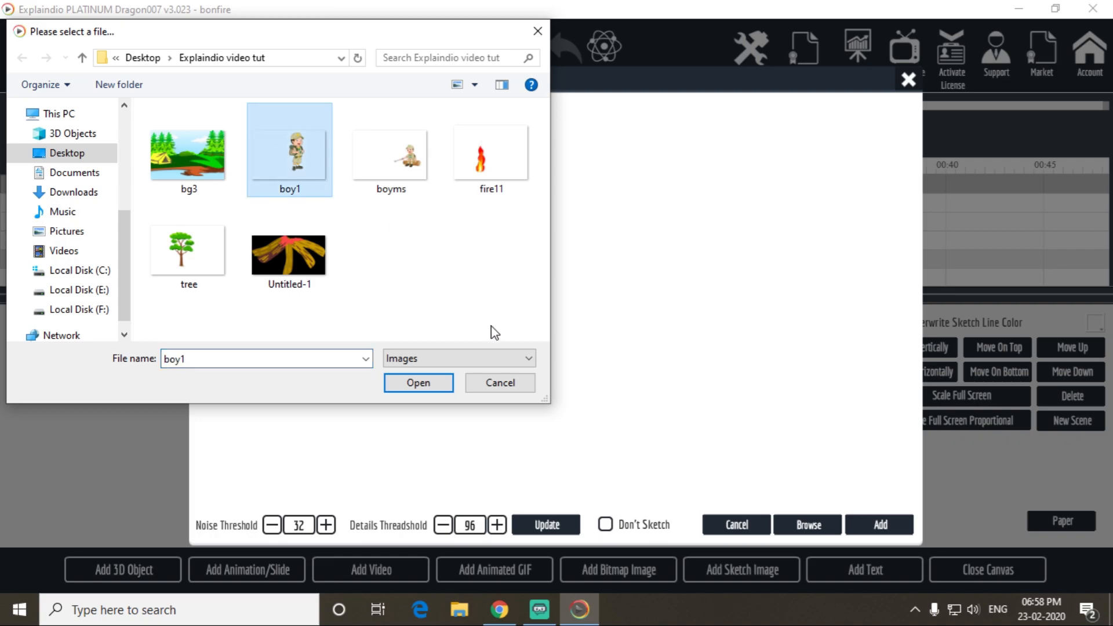
click(426, 384)
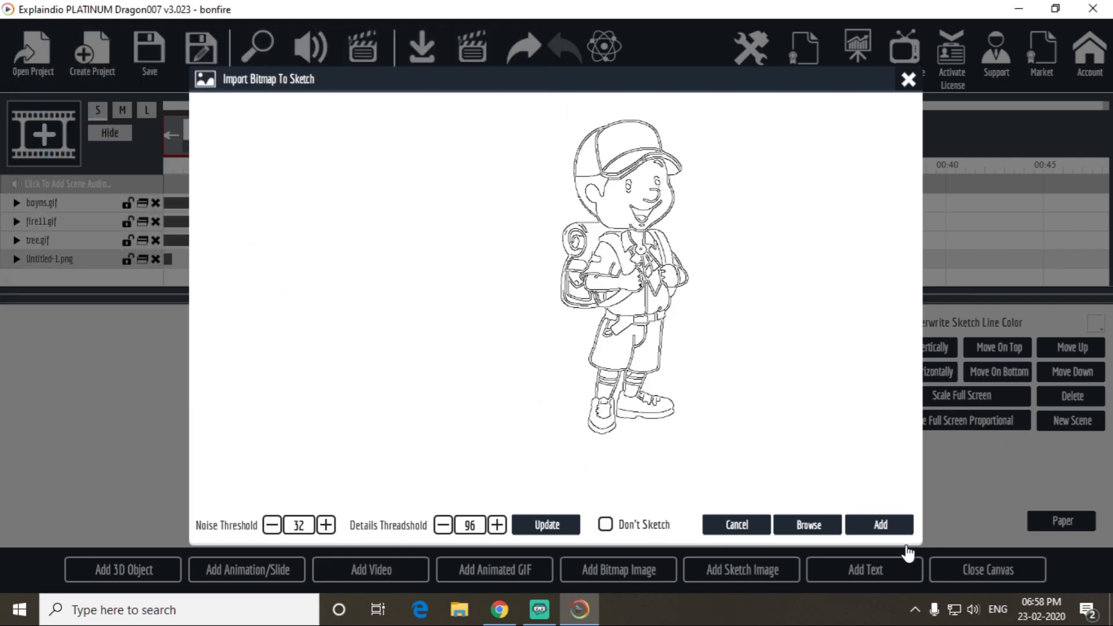
click(606, 524)
click(899, 532)
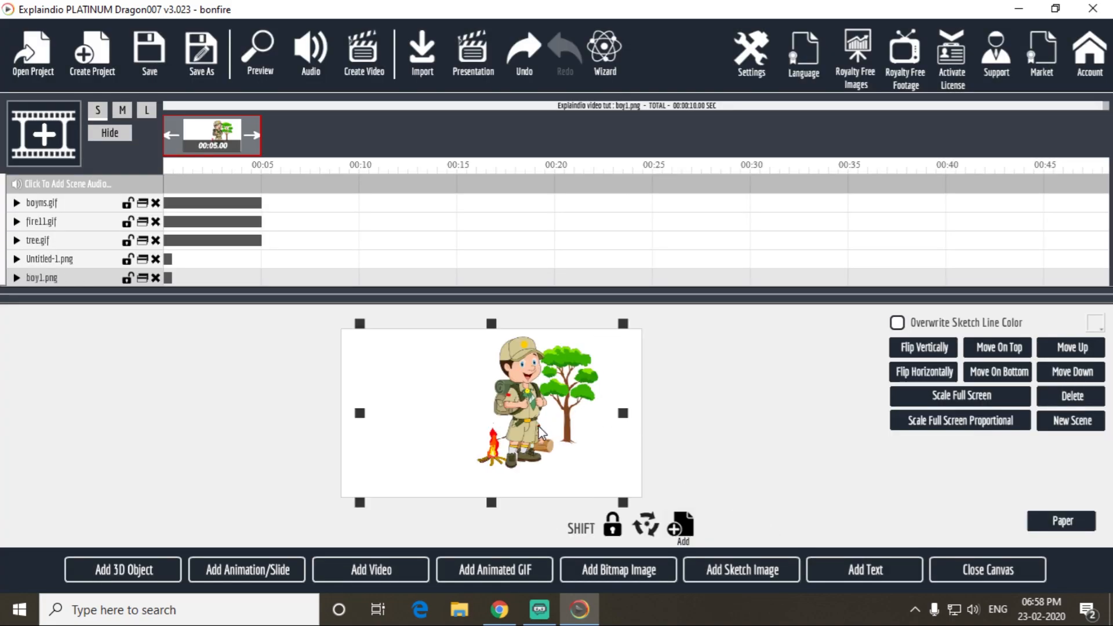
- Shrink the standing boy image proportionally and place it beside the fire, opposite the seated boy
key(shift)
drag(627, 325, 532, 397)
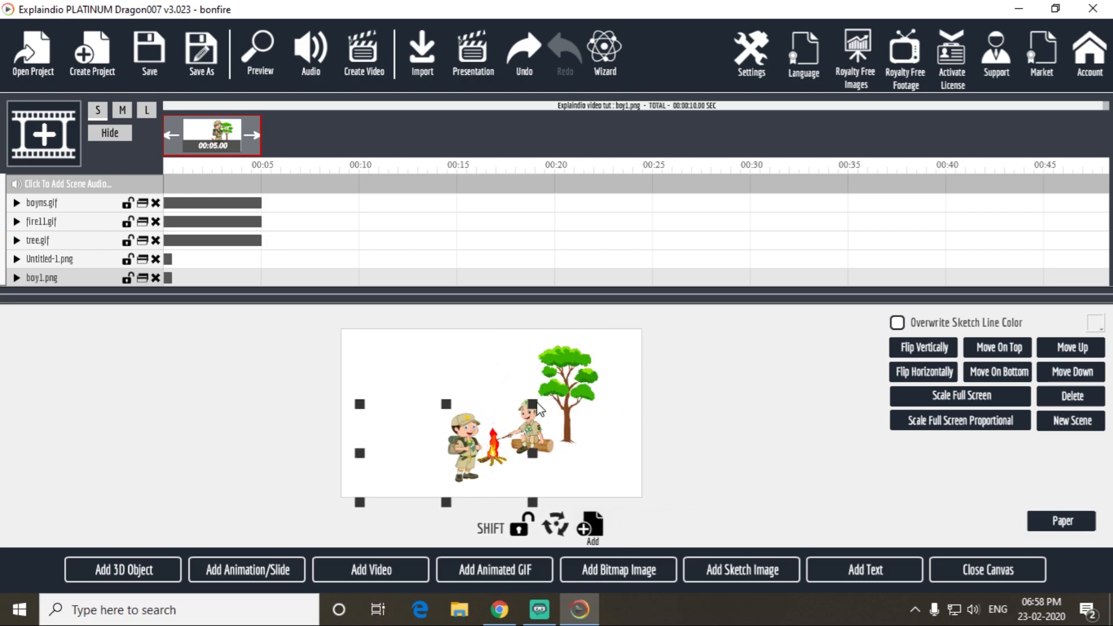
drag(461, 428, 462, 411)
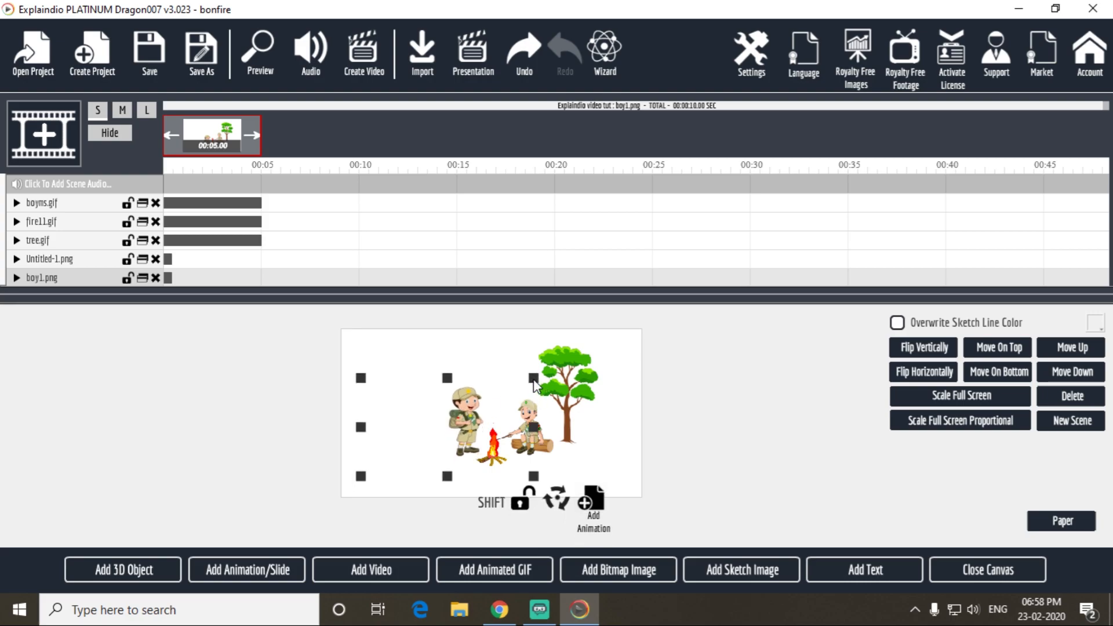
drag(535, 384, 529, 395)
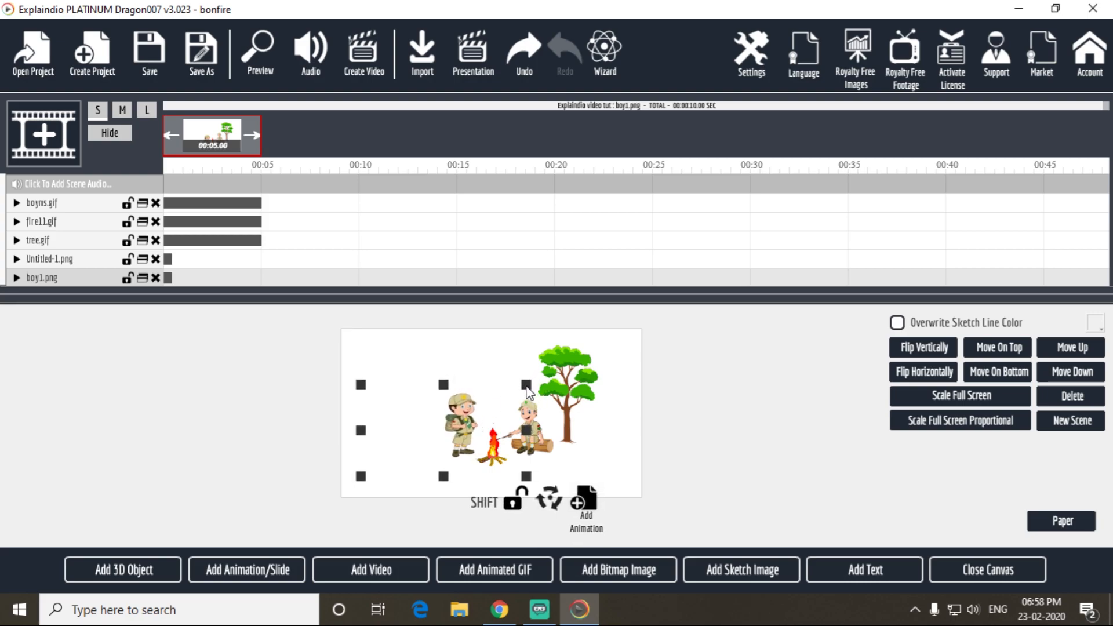
- Shrink the standing boy image slightly more, fine-tune its position beside the fire, and preview the scene
drag(529, 434, 468, 430)
key(shift)
key(shift)
drag(530, 380, 522, 387)
key(shift)
drag(464, 434, 463, 431)
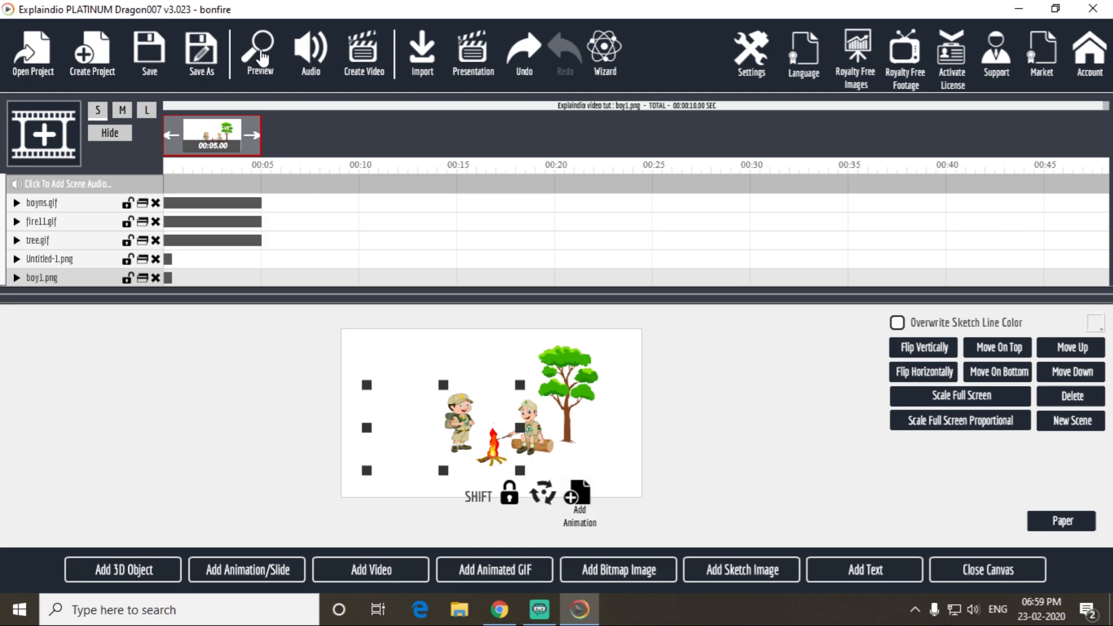
click(261, 57)
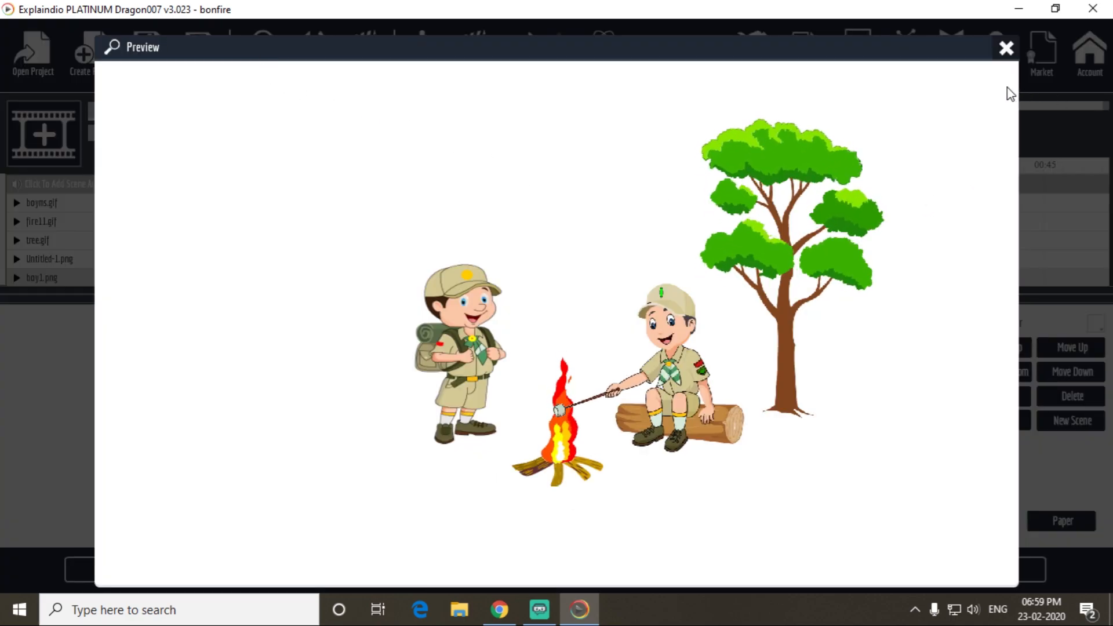
click(1007, 49)
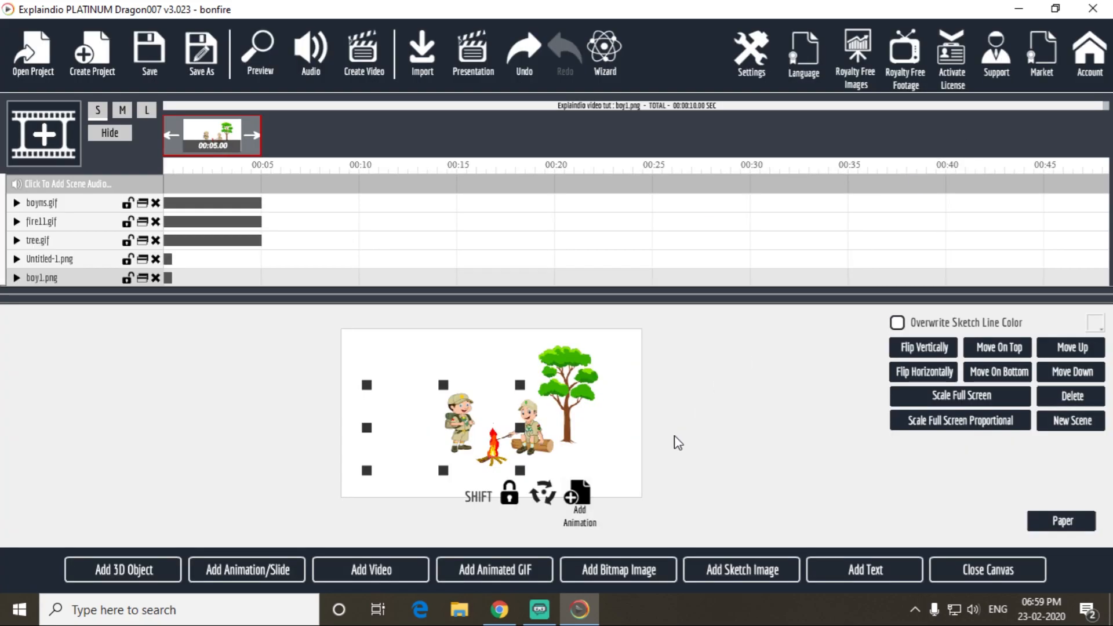
- Add the bg3 bitmap from local storage to the canvas with the Don't Sketch option enabled
drag(604, 302, 603, 335)
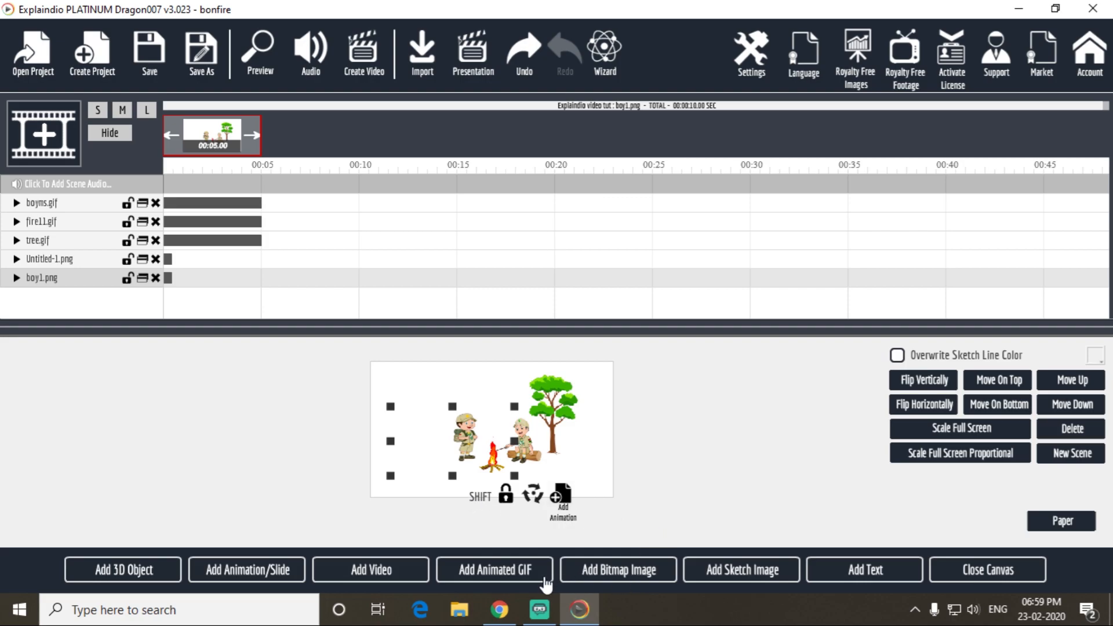
click(637, 574)
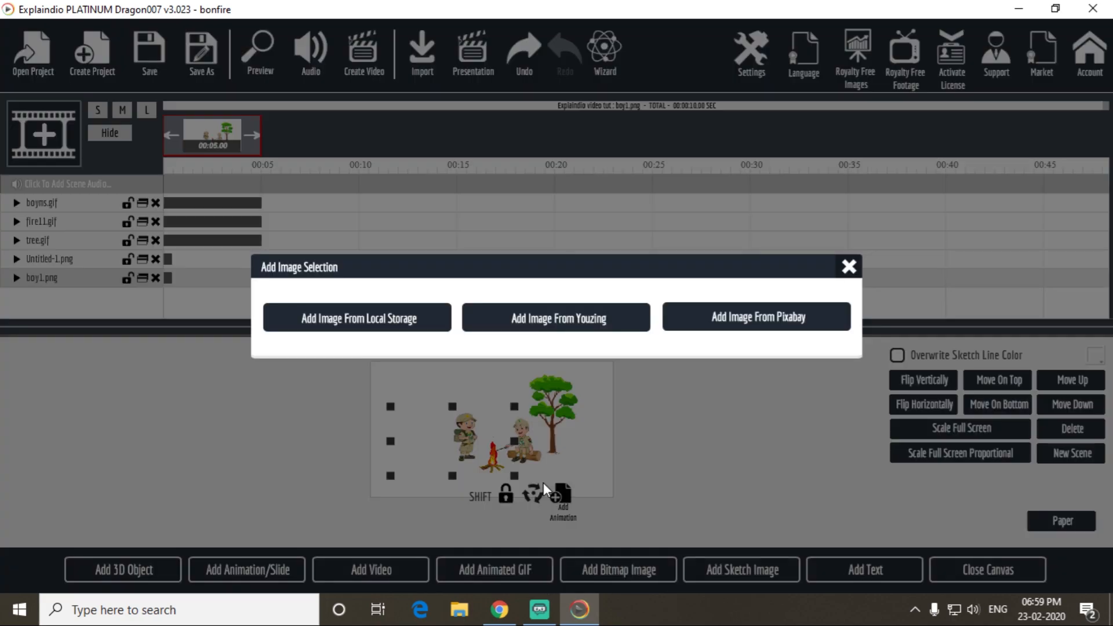
click(355, 330)
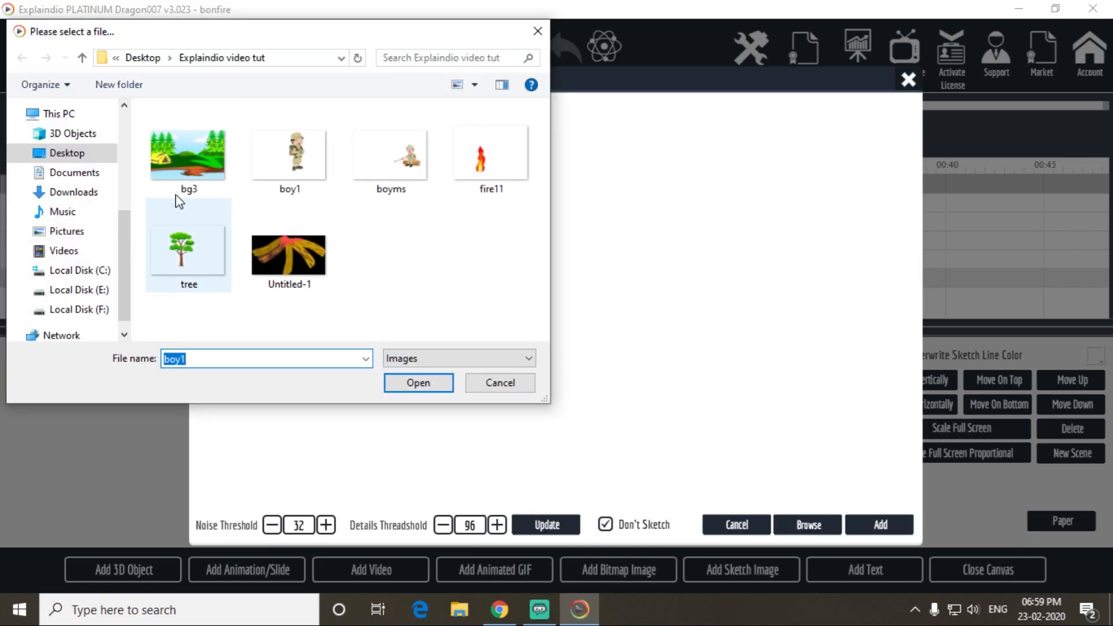
click(215, 174)
click(416, 387)
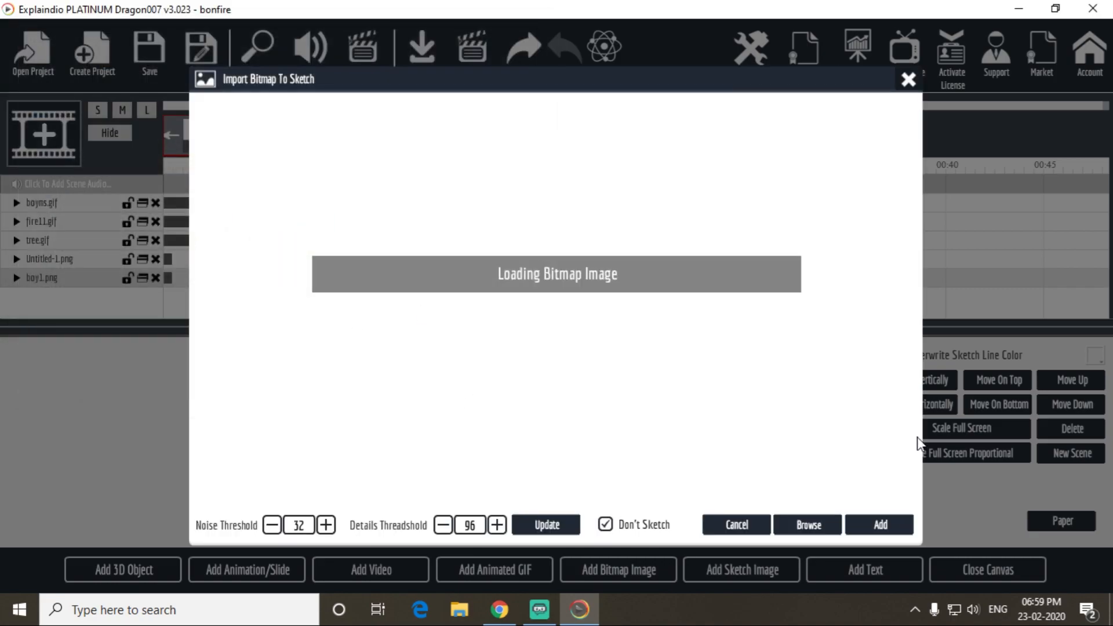
click(876, 525)
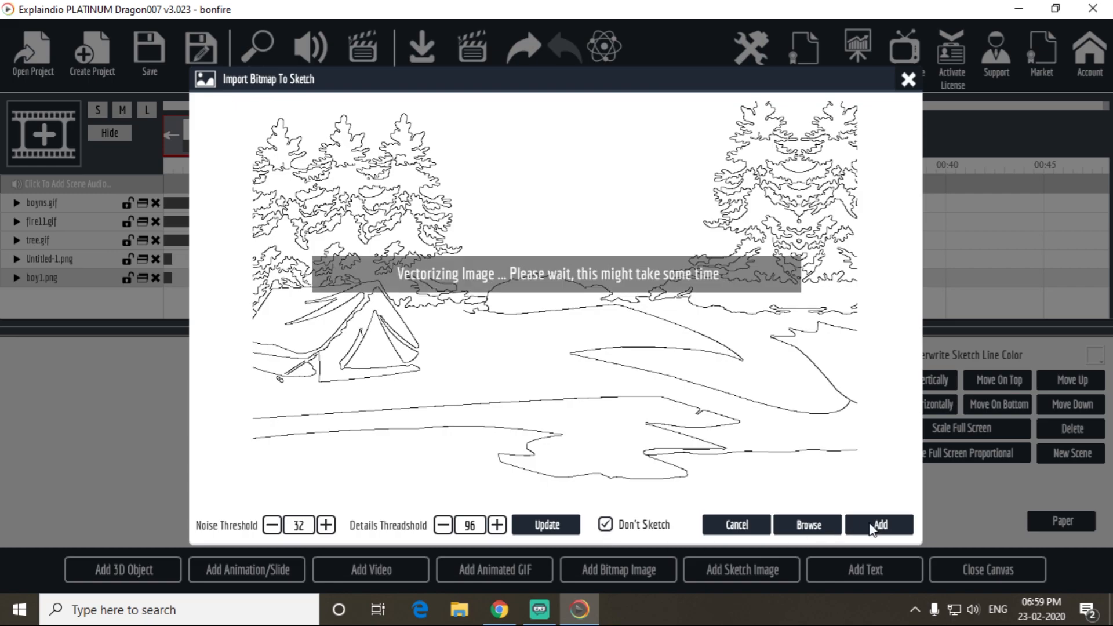
- Align the bg3 background with the canvas's upper-left corner and stretch it without locked proportions until it covers the whole canvas
drag(506, 450, 486, 450)
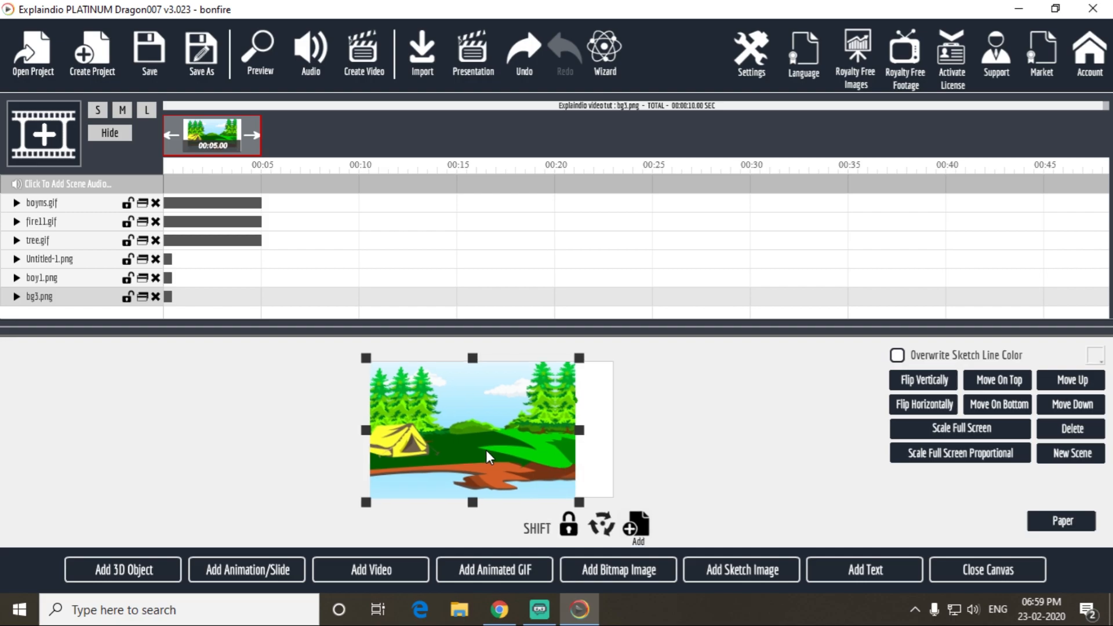
key(shift)
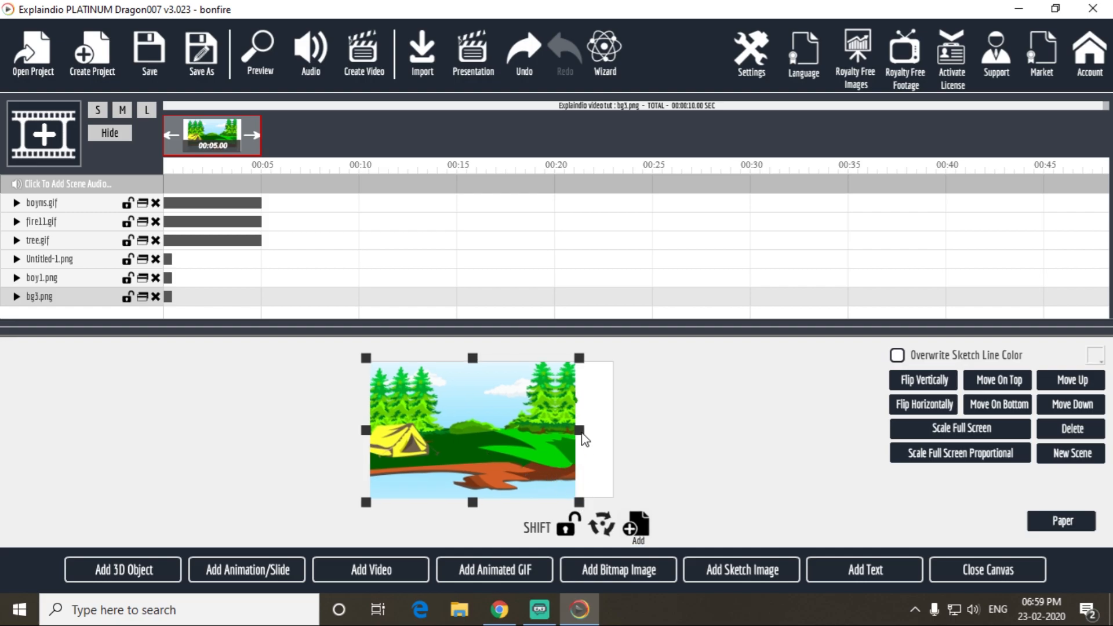
drag(584, 439, 595, 439)
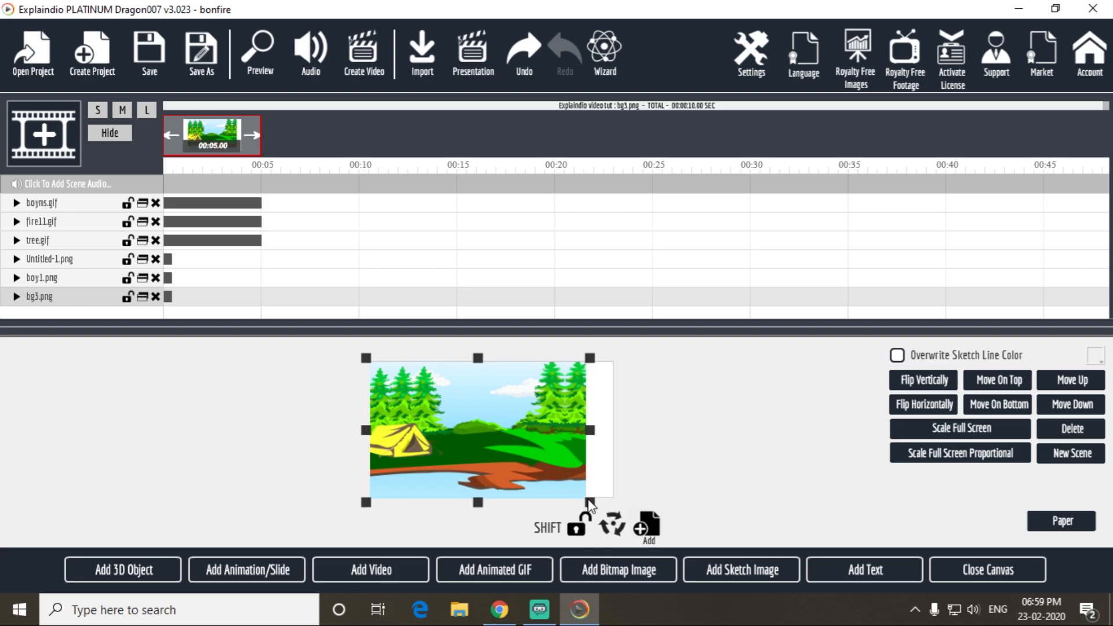
drag(591, 504, 625, 526)
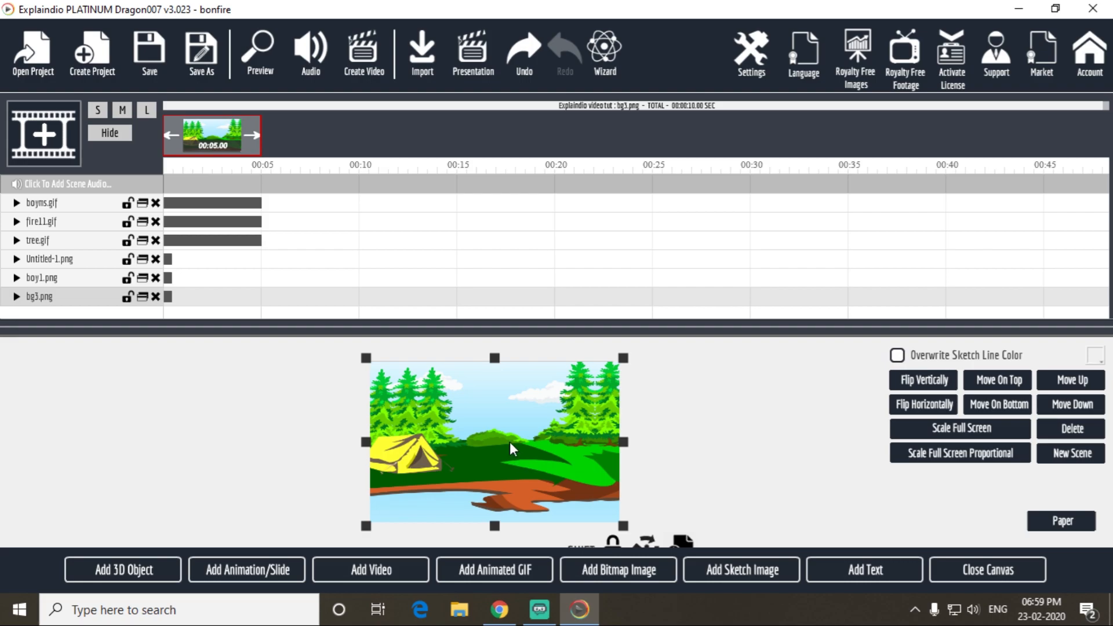
- Preview the bonfire scene with the forest background, replaying it once
click(256, 57)
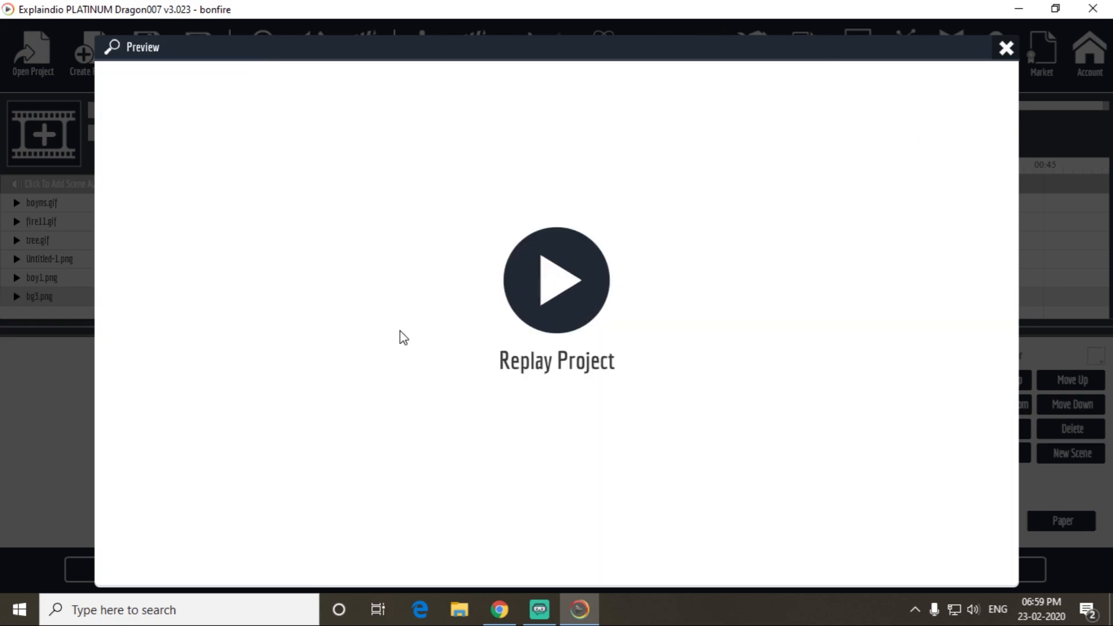
click(561, 290)
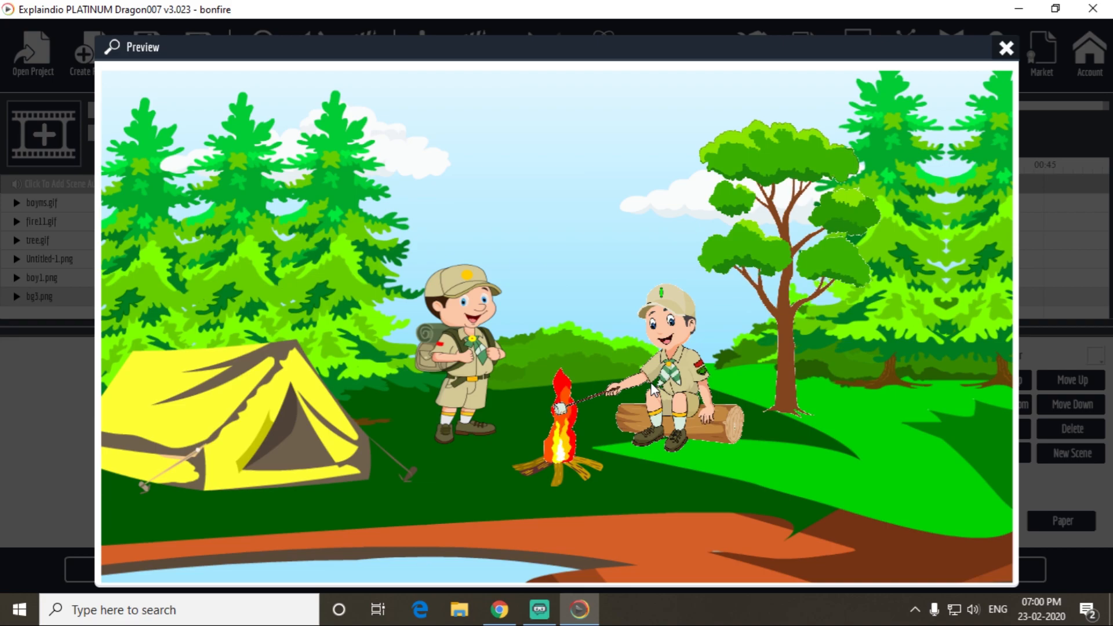
click(1007, 48)
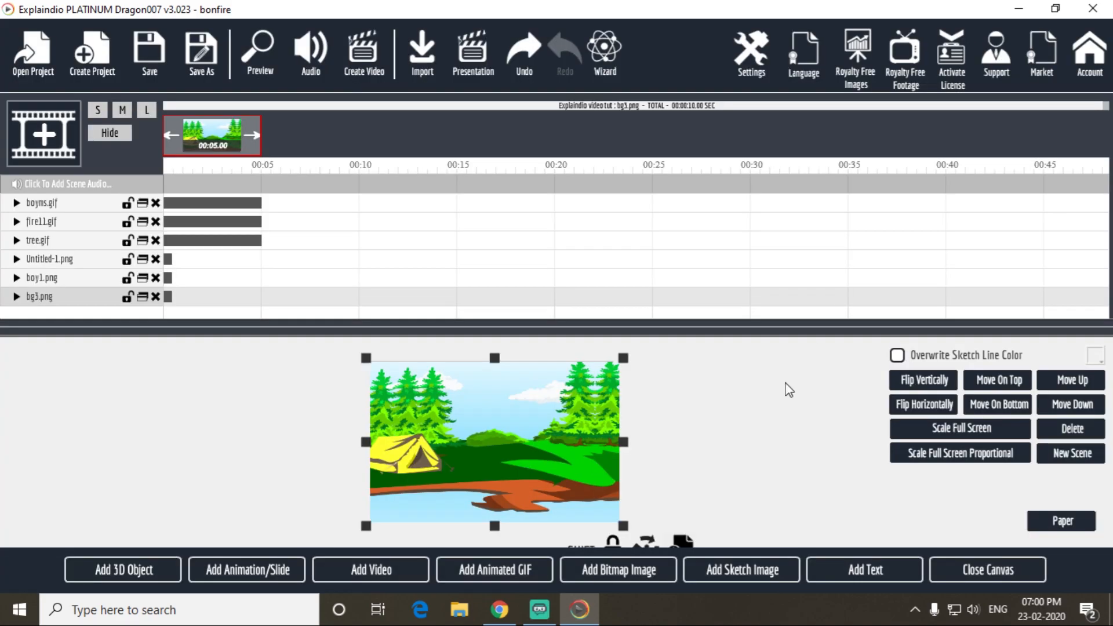